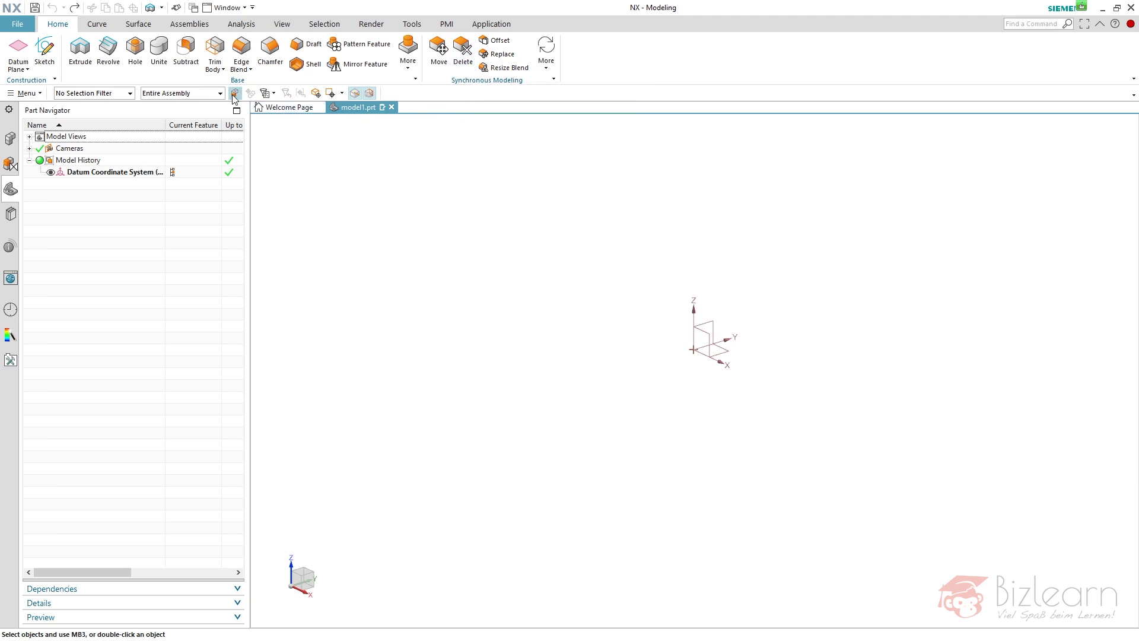
For a new extrusion, sketch a 100 × 100 centre rectangle at the origin on the XY plane.
left_click(89, 57)
left_click(722, 349)
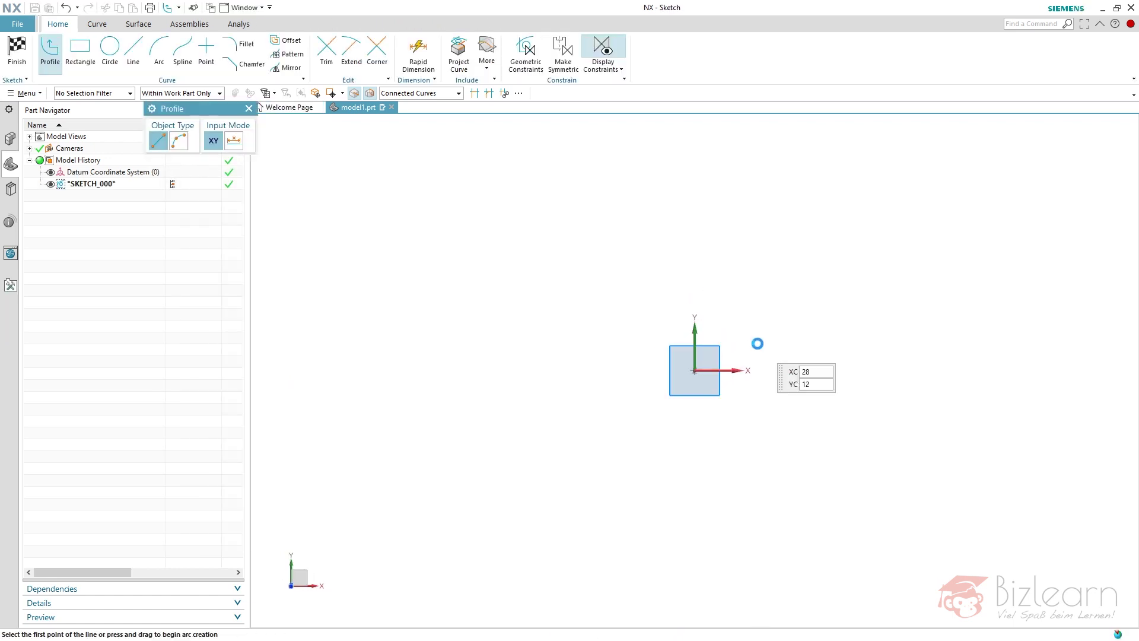
left_click(87, 70)
left_click(197, 147)
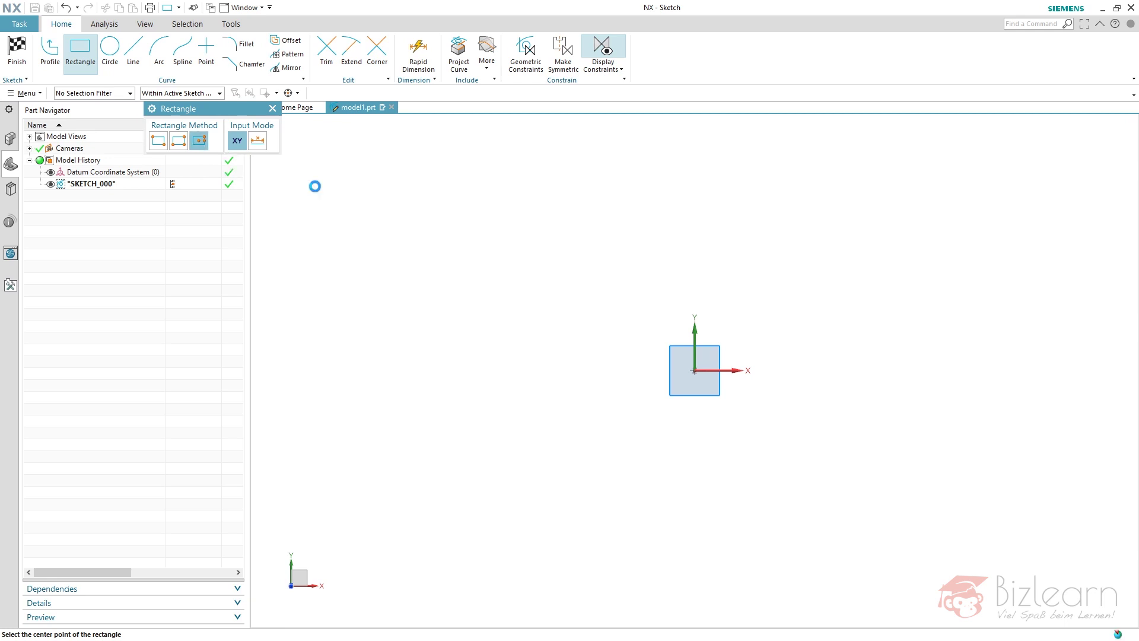
left_click(693, 371)
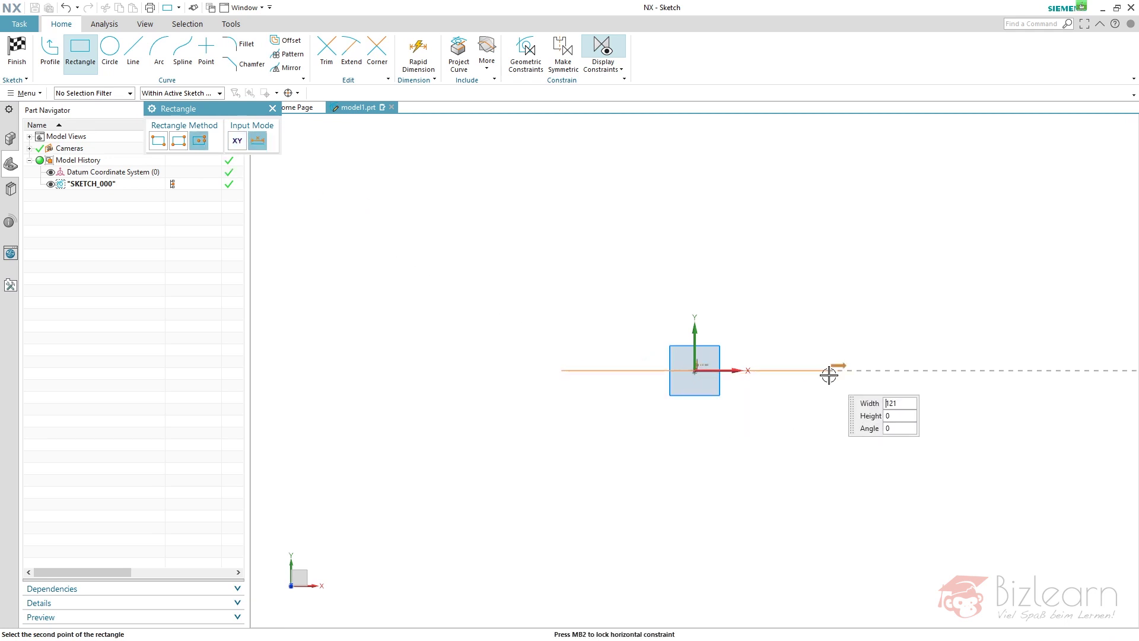
type("100")
key("Tab")
type("100")
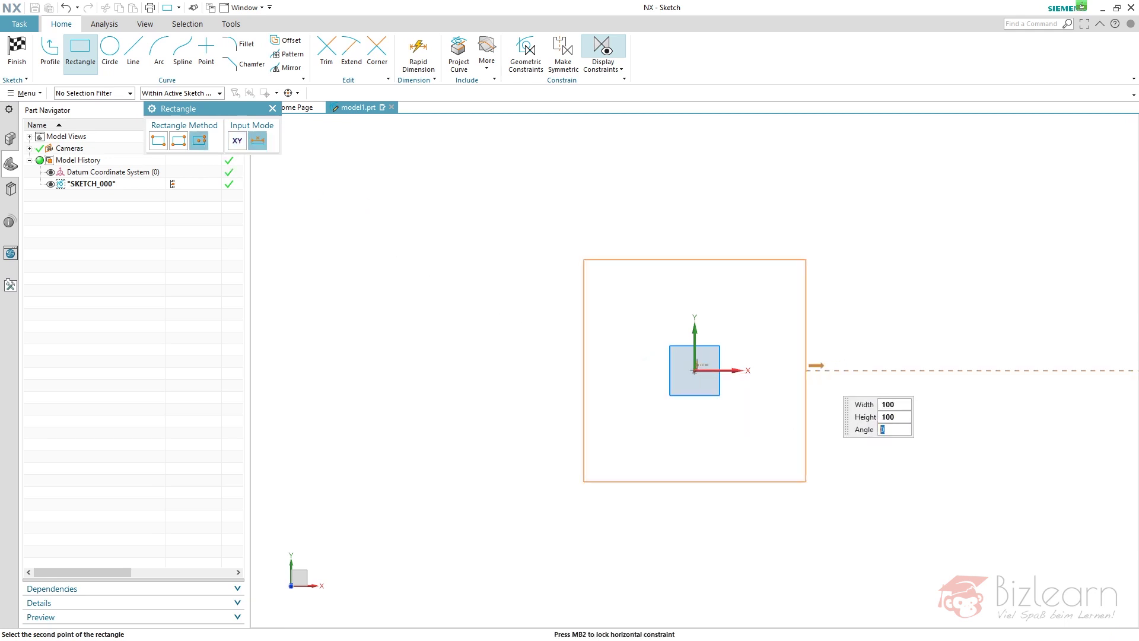
left_click(819, 376)
Finish the sketch and extrude the square 50 mm downward into a solid block.
right_click(882, 242)
left_click(893, 249)
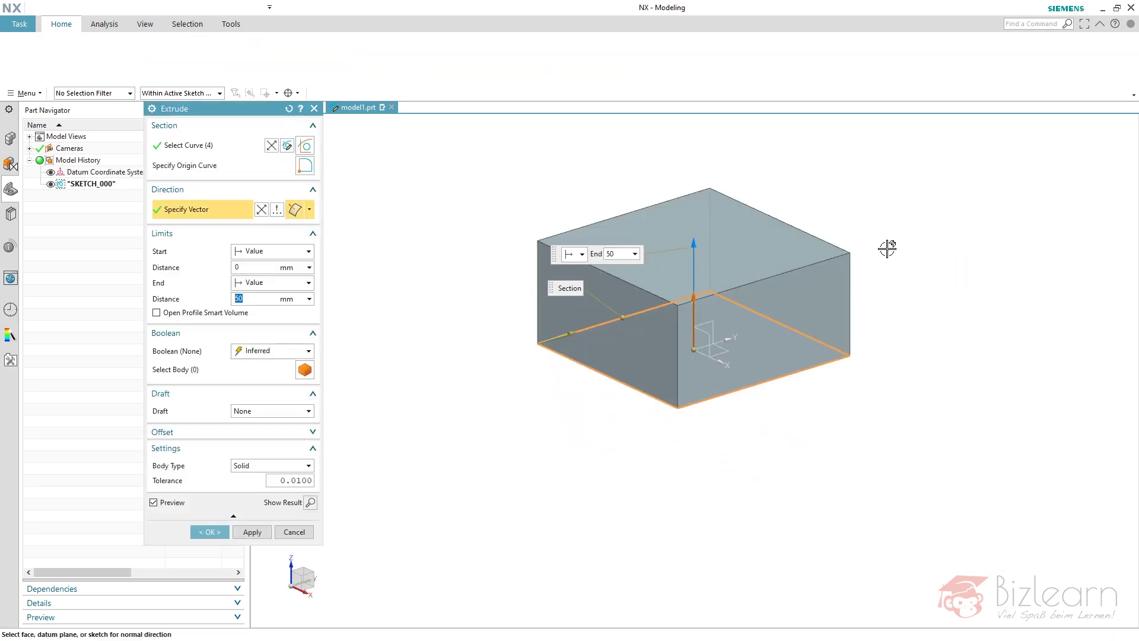
double_click(694, 241)
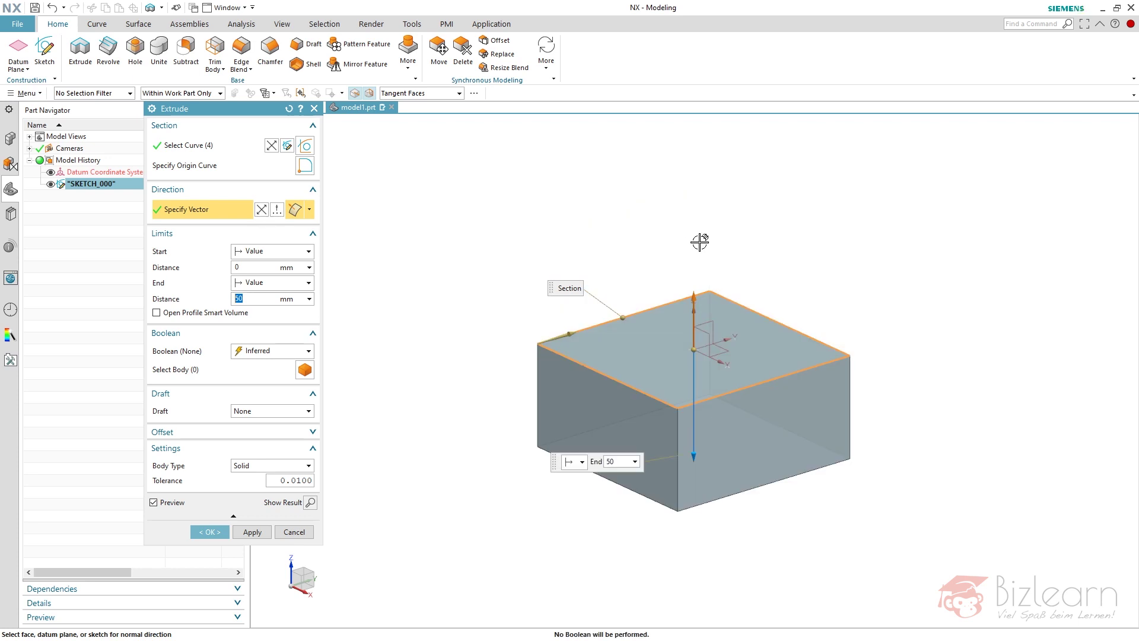
middle_click(556, 212)
key("ctrl+f")
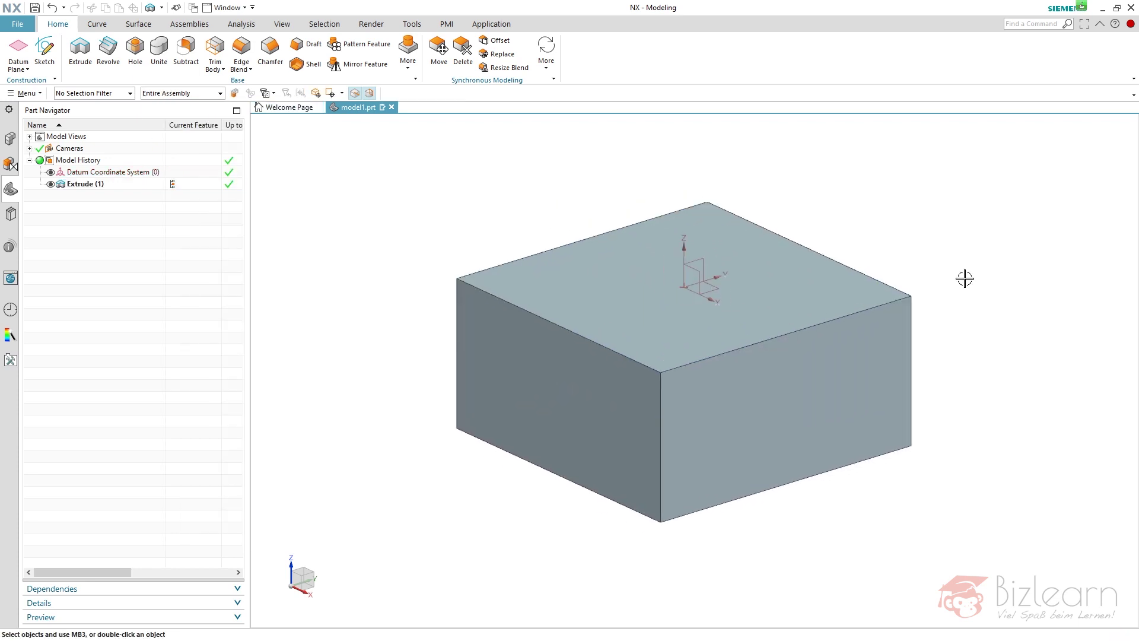
Start a new sketch placed on the block's top face.
left_click(687, 302)
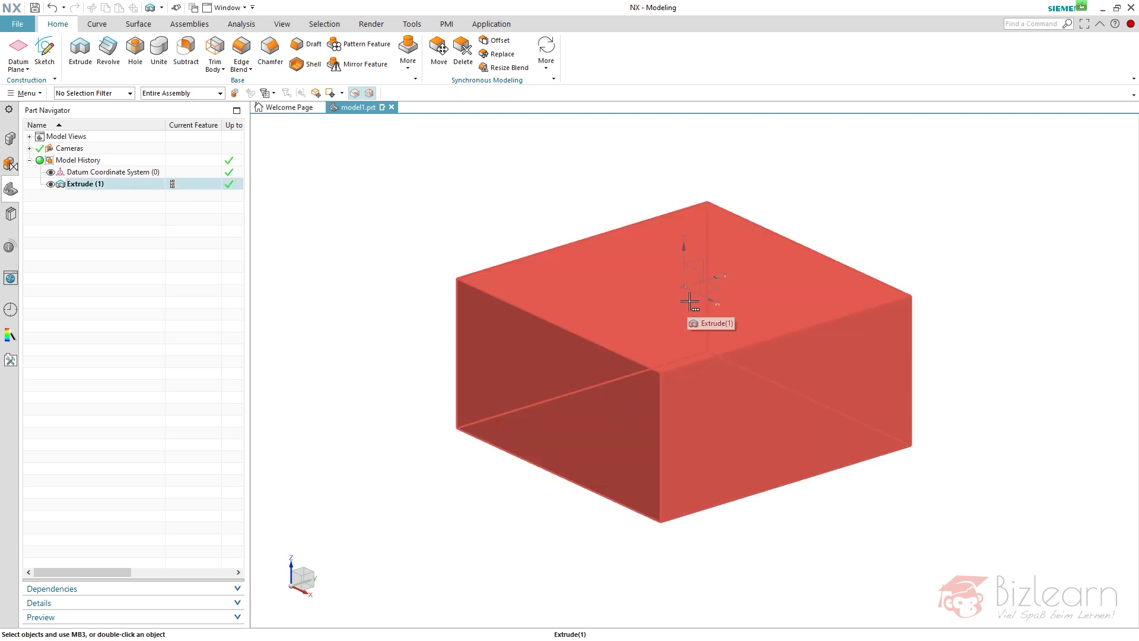
left_click(686, 294)
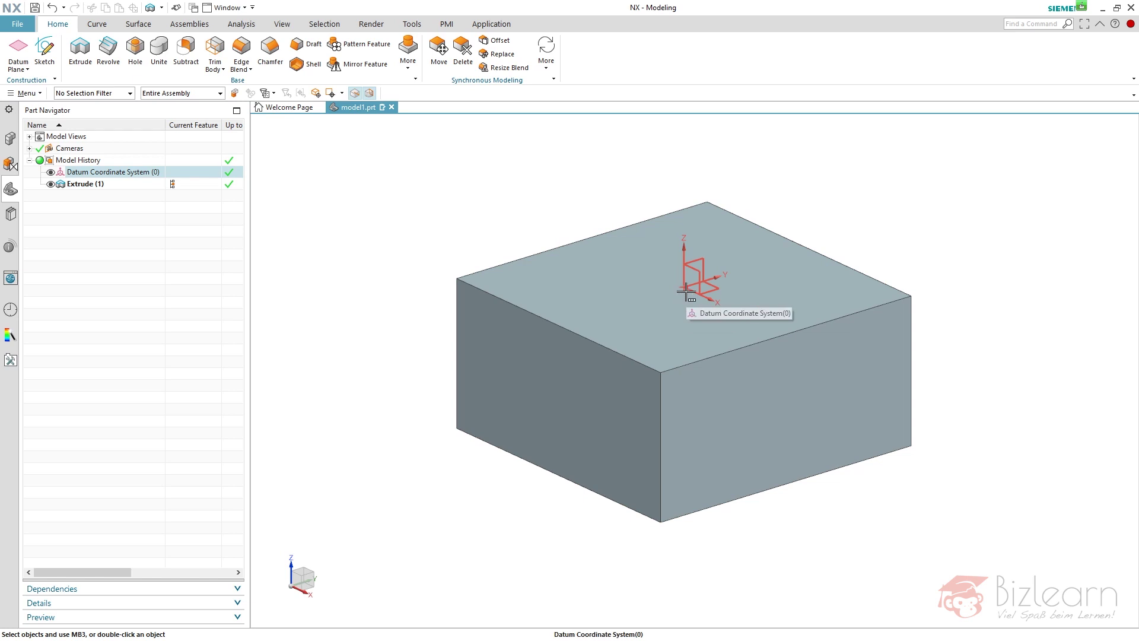
key("Escape")
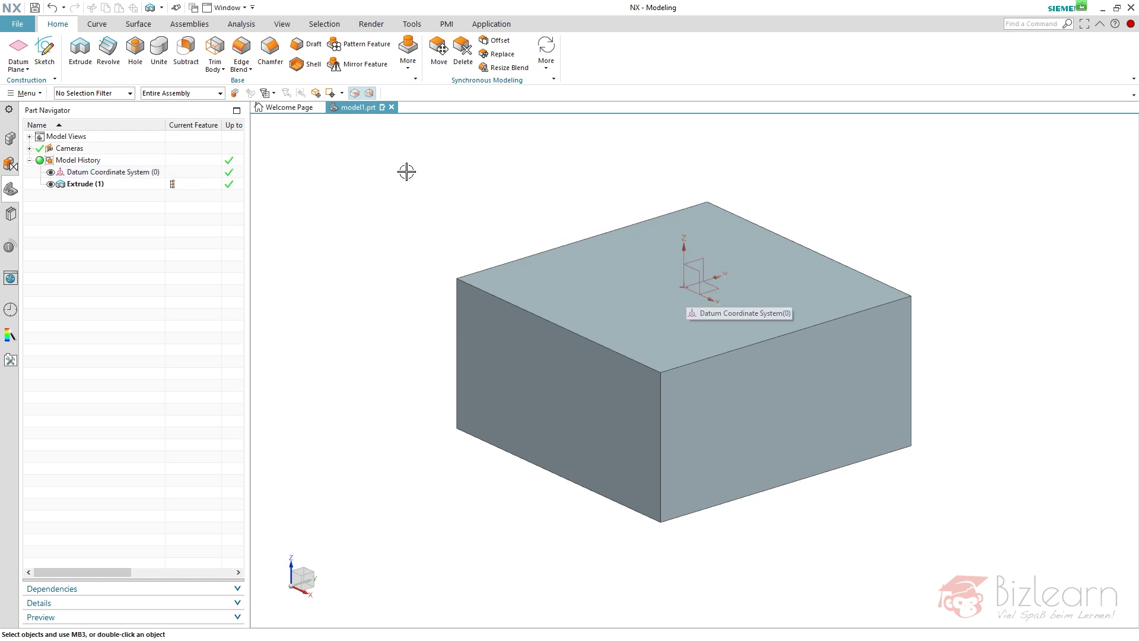
left_click(44, 51)
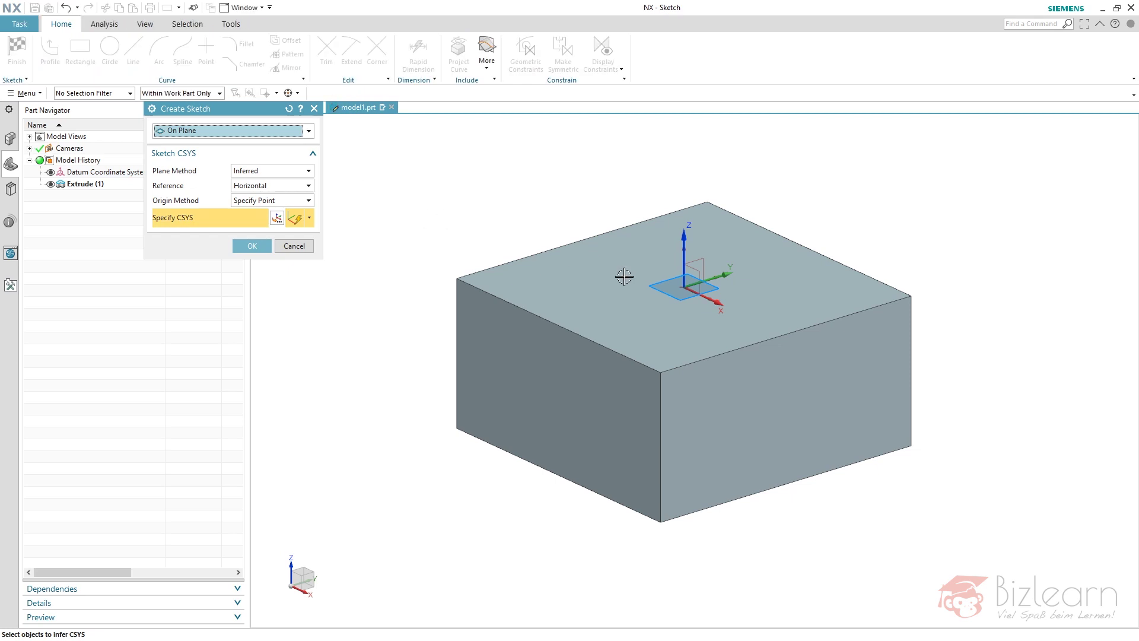
left_click(717, 292)
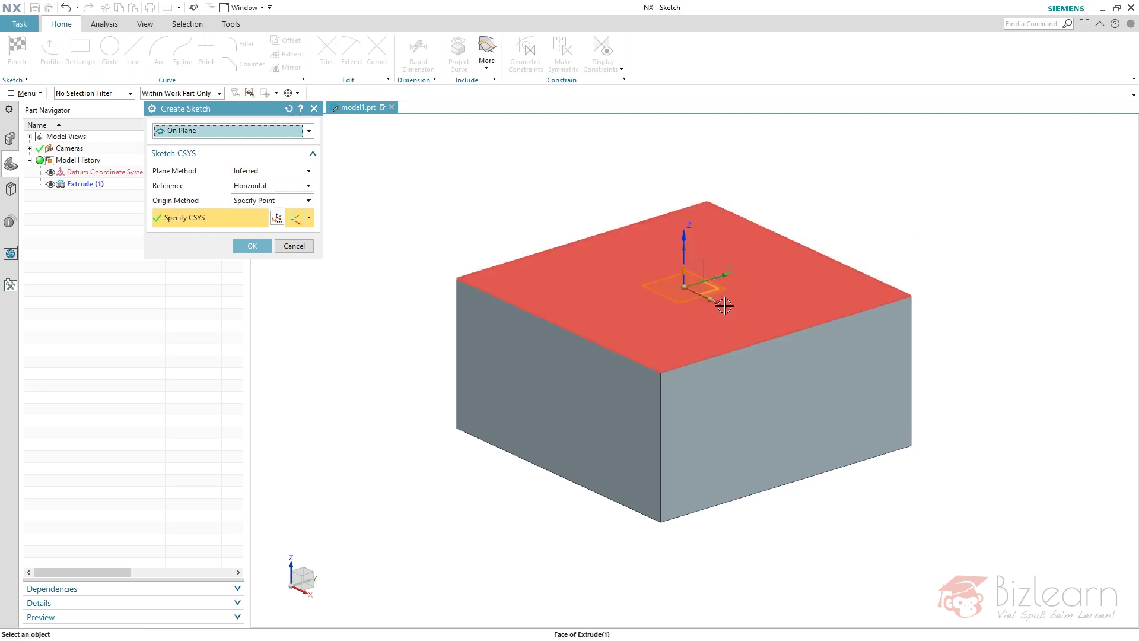
middle_click(571, 165)
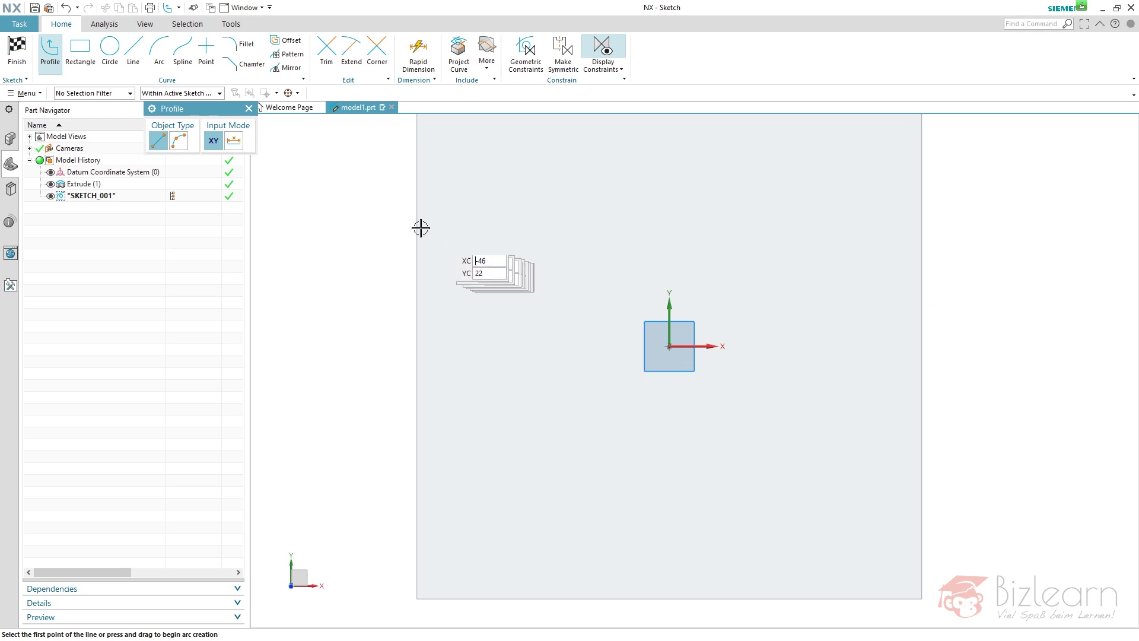
Draw a closed, tilted four-line profile around the centre and finish the sketch.
left_click(513, 280)
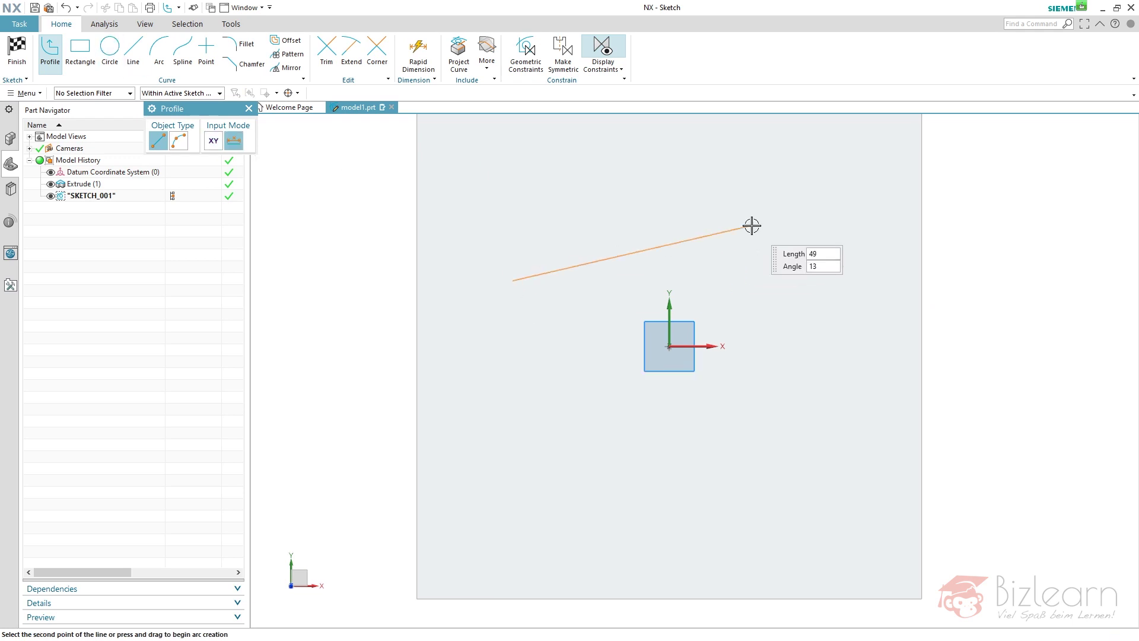
left_click(754, 226)
left_click(847, 426)
left_click(571, 489)
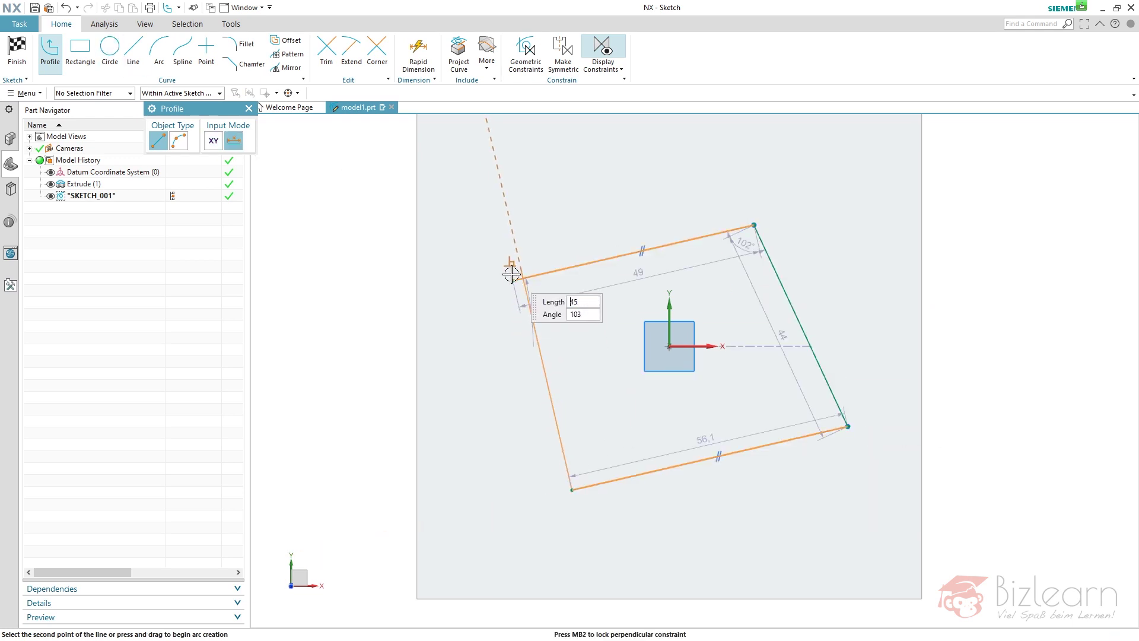
left_click(512, 280)
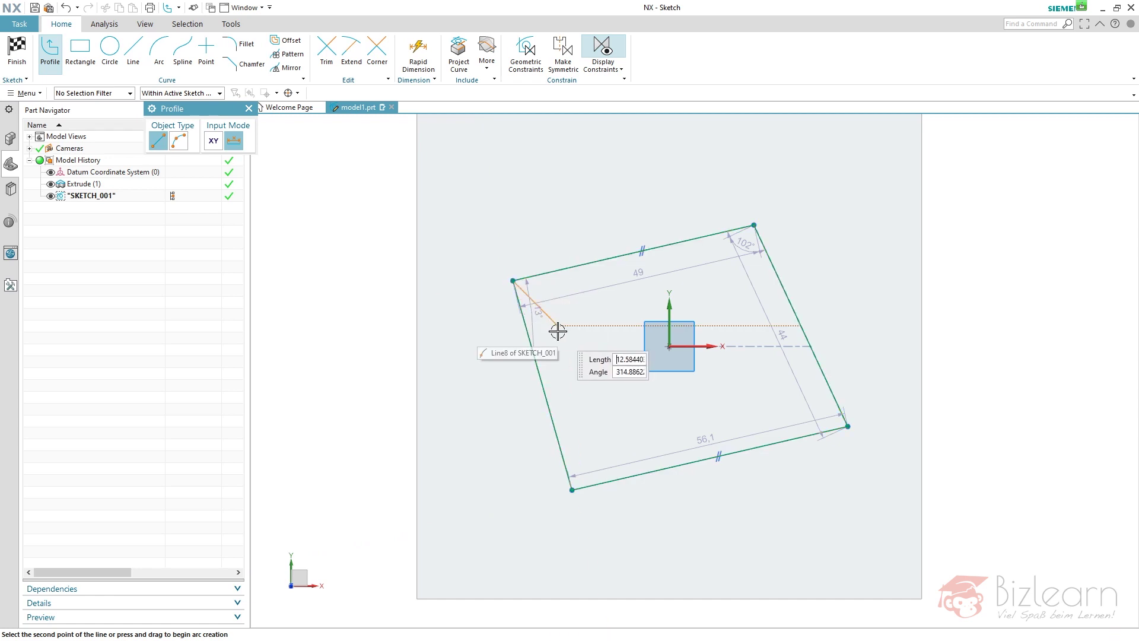
right_click(1018, 197)
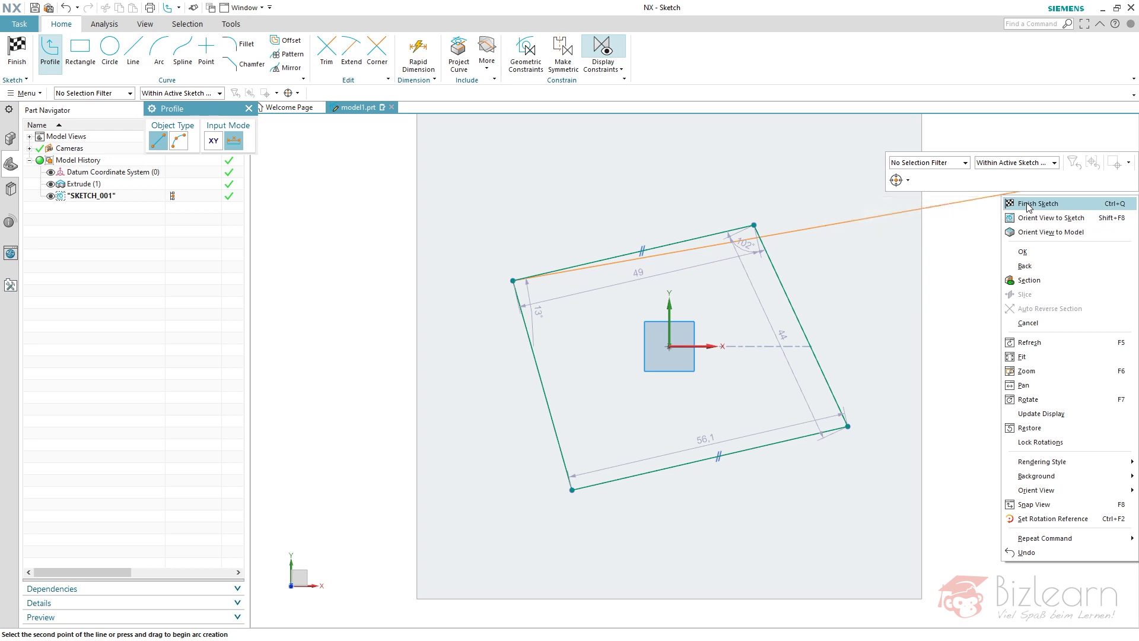
left_click(1029, 204)
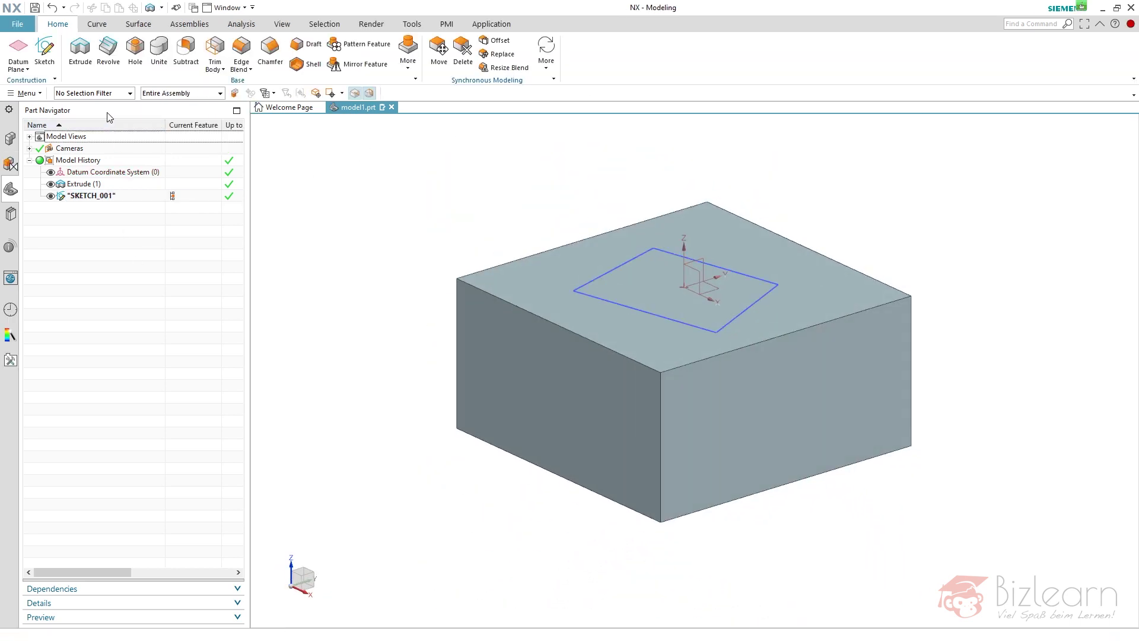
Start an extrusion and select the SKETCH_001 outline as its section.
left_click(81, 50)
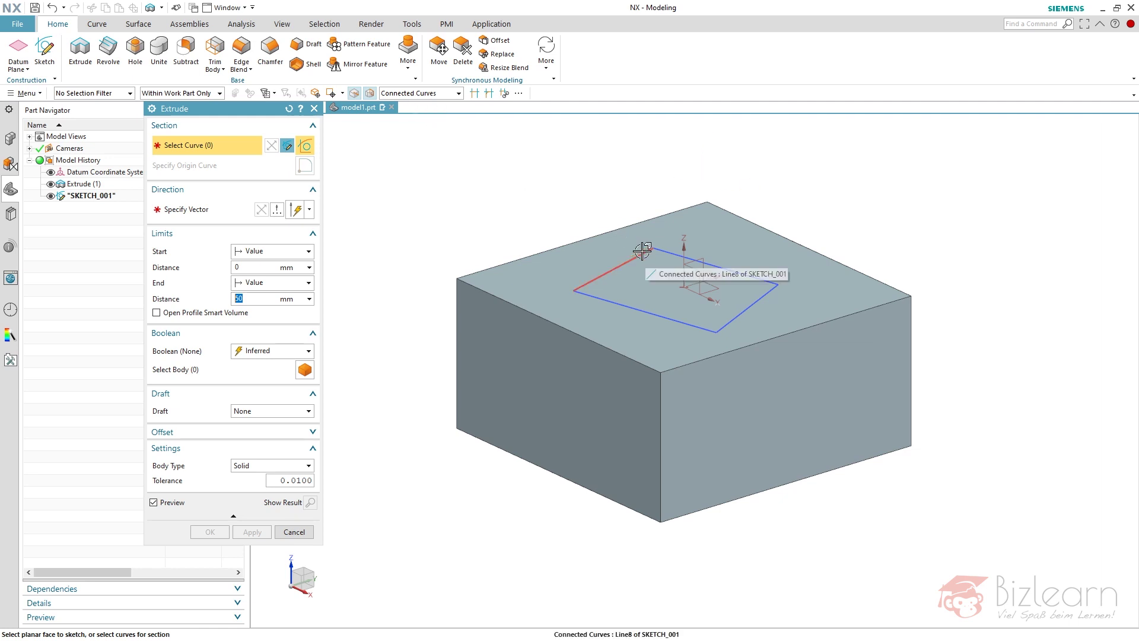
left_click(431, 94)
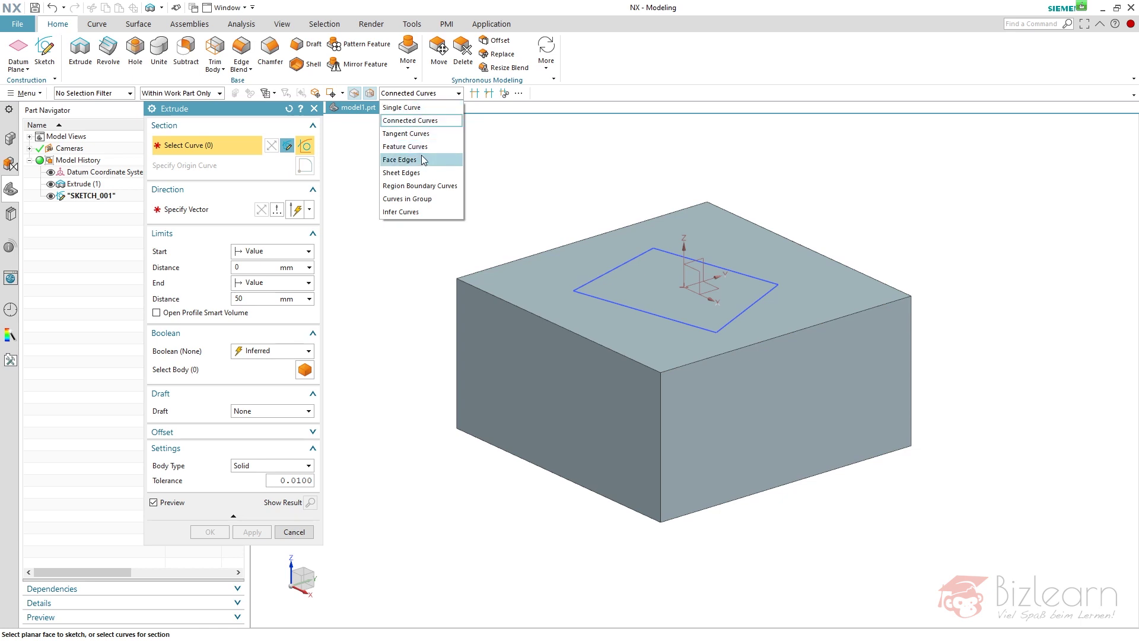
left_click(416, 147)
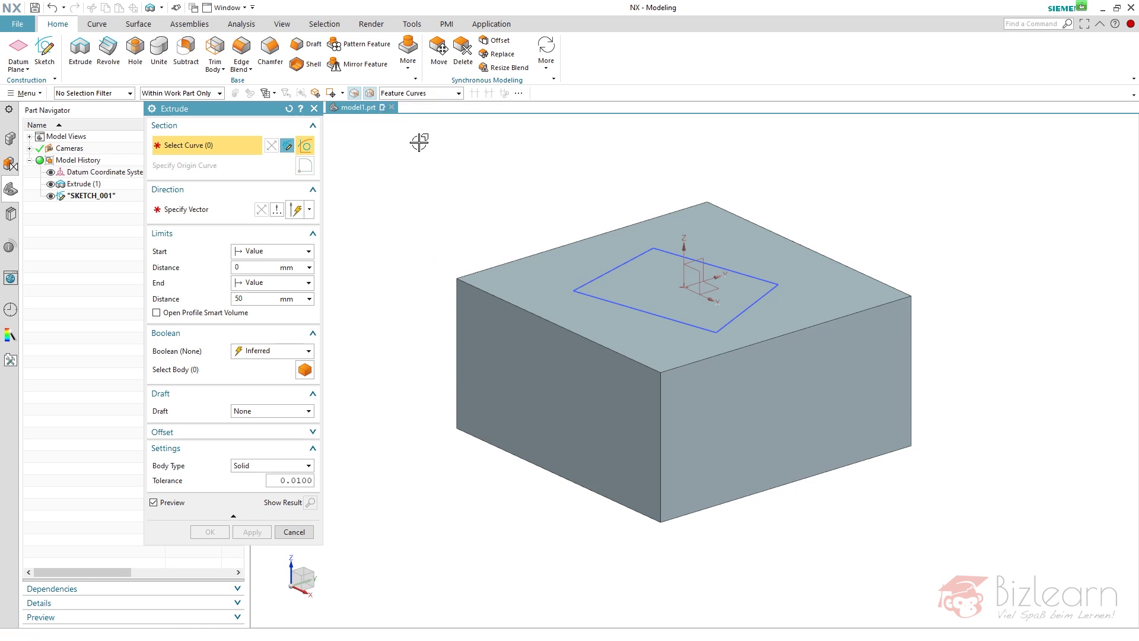
left_click(420, 94)
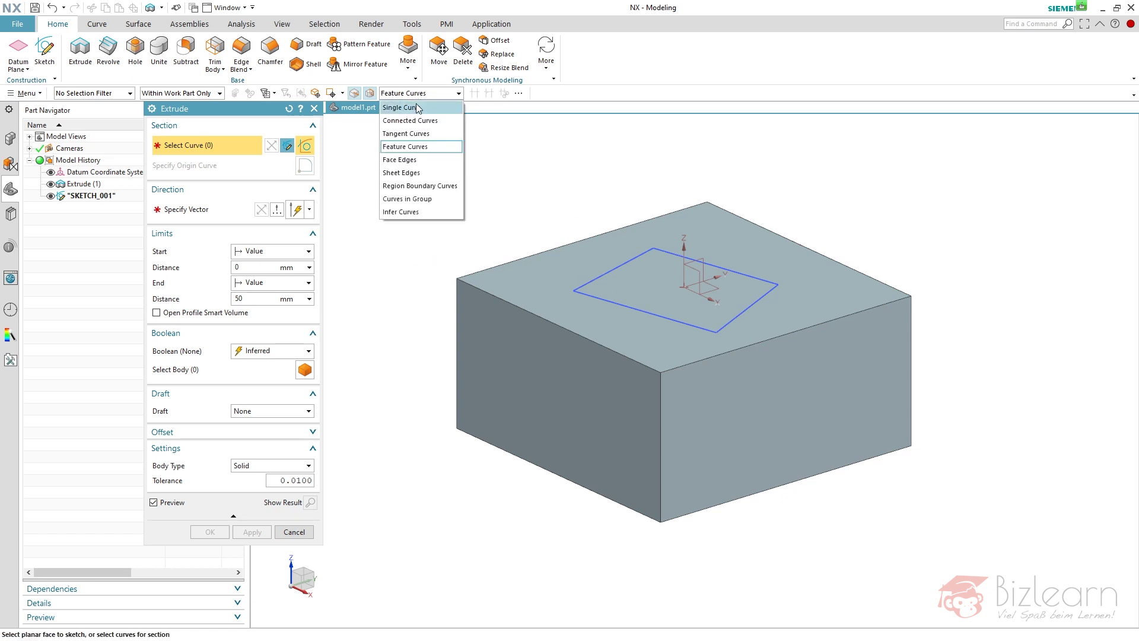
left_click(418, 106)
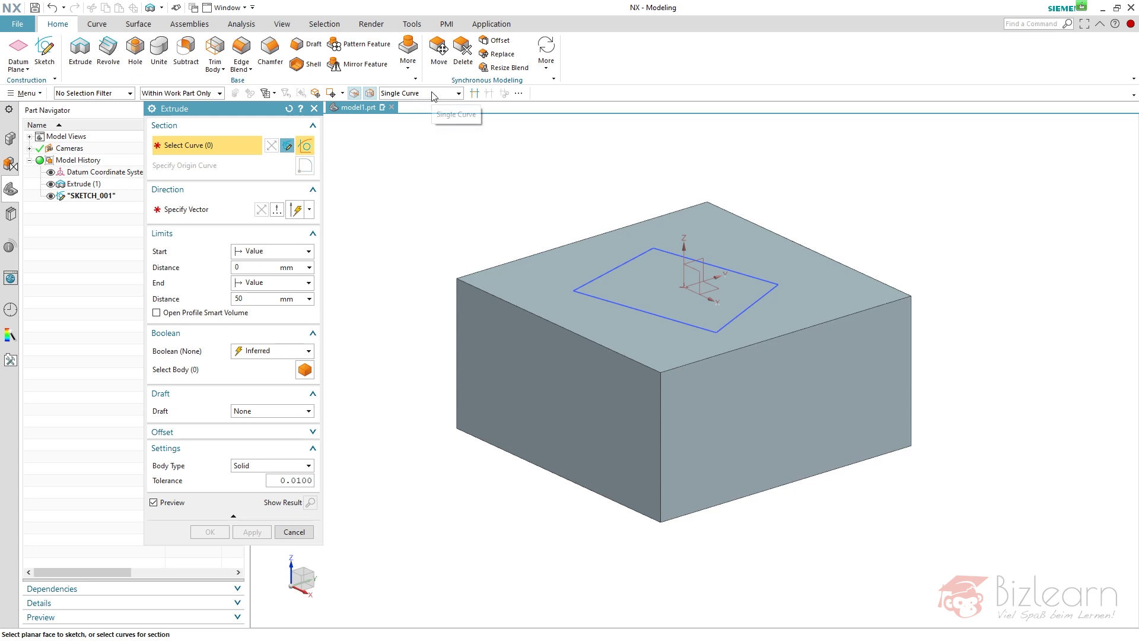
left_click(93, 196)
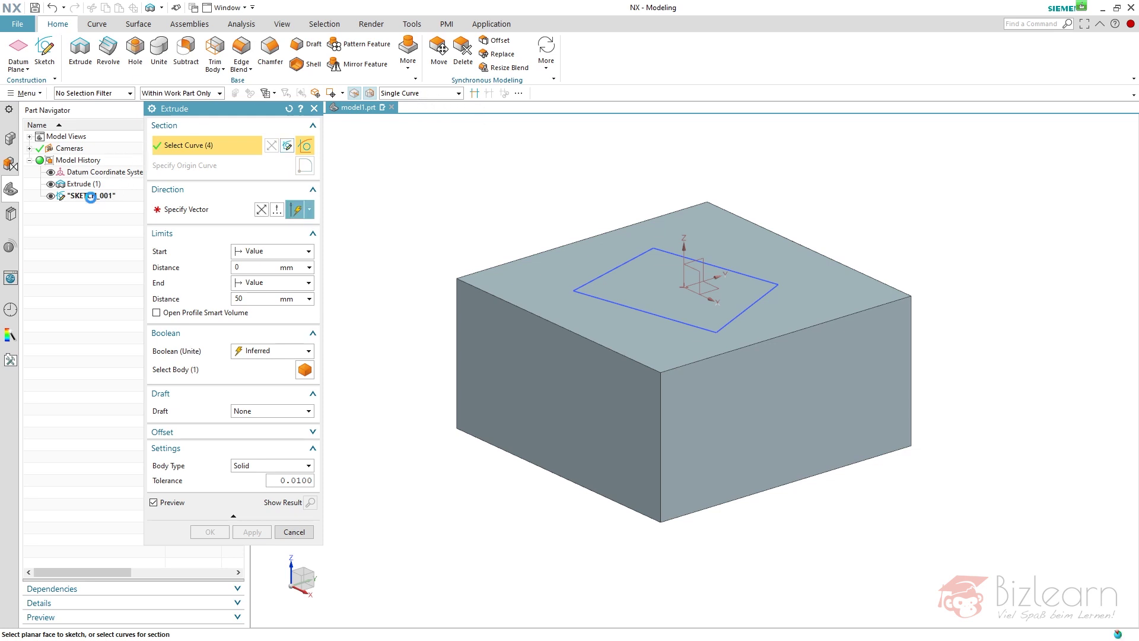
right_click(627, 268)
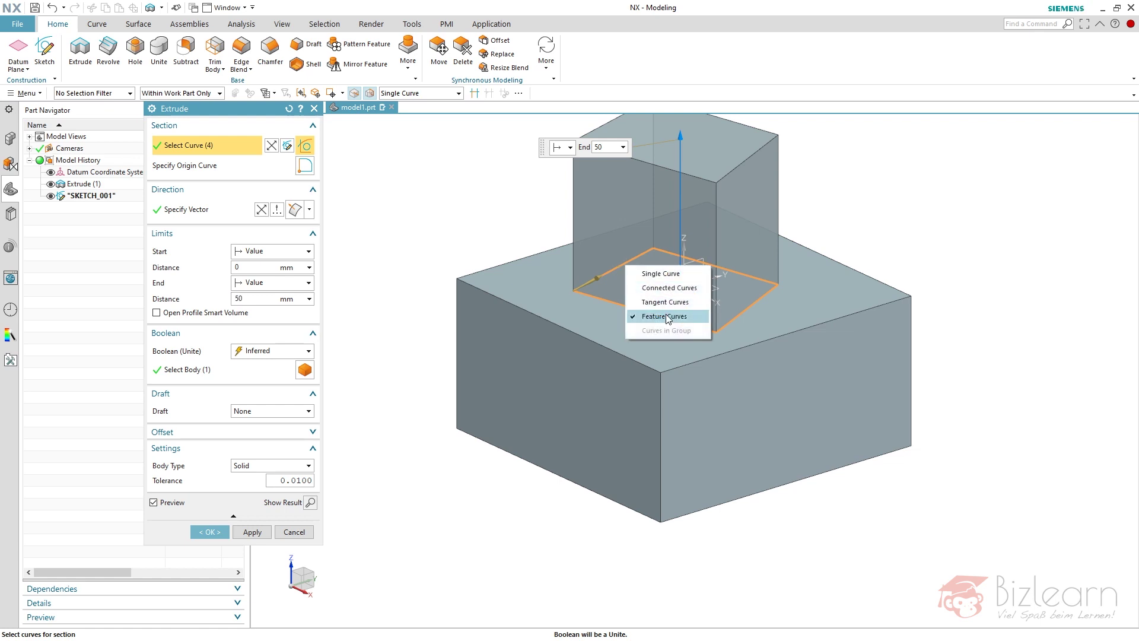
left_click(681, 150)
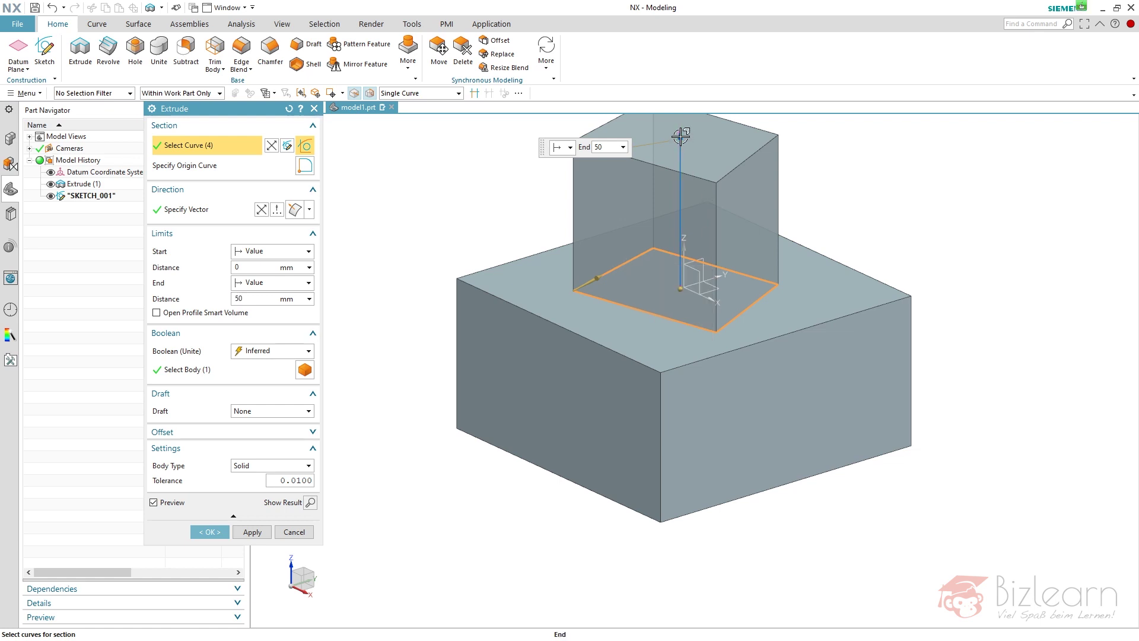
Reverse the extrusion direction and set its distance to 25 mm.
double_click(680, 150)
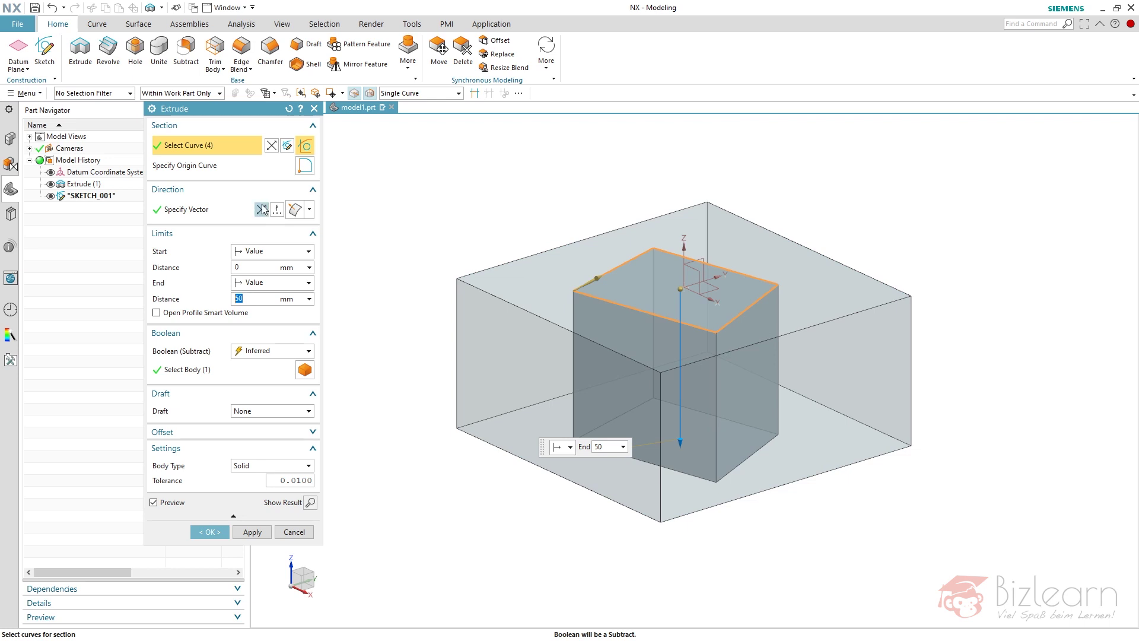
type("2")
key("BackSpace")
key("Return")
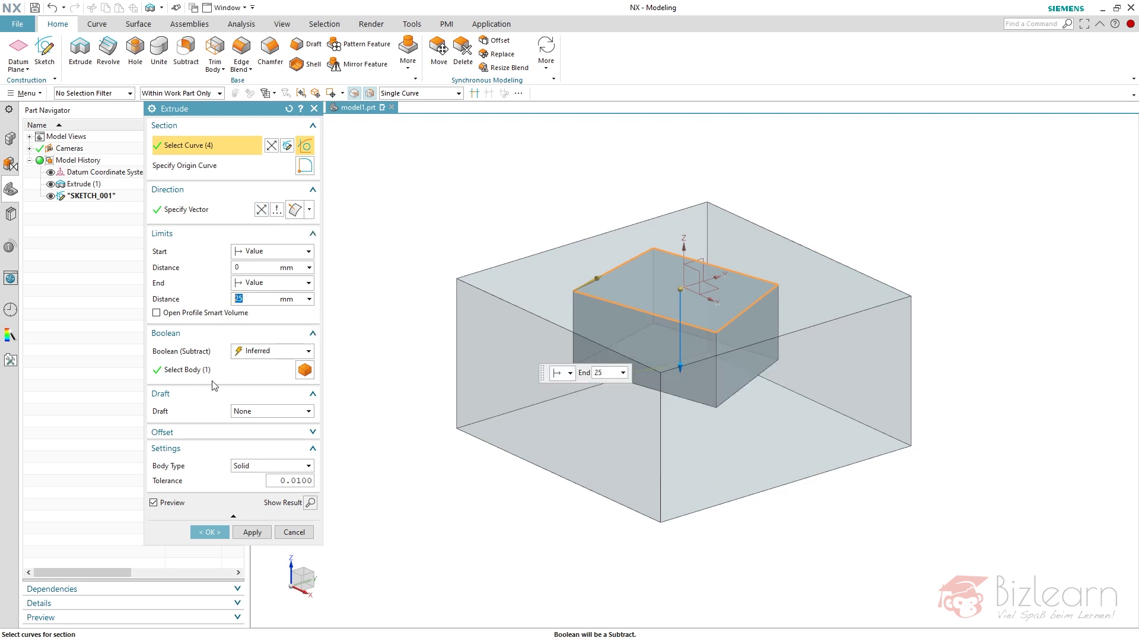
Set Boolean to None and End to Symmetric Value, creating a separate solid.
left_click(257, 351)
left_click(254, 365)
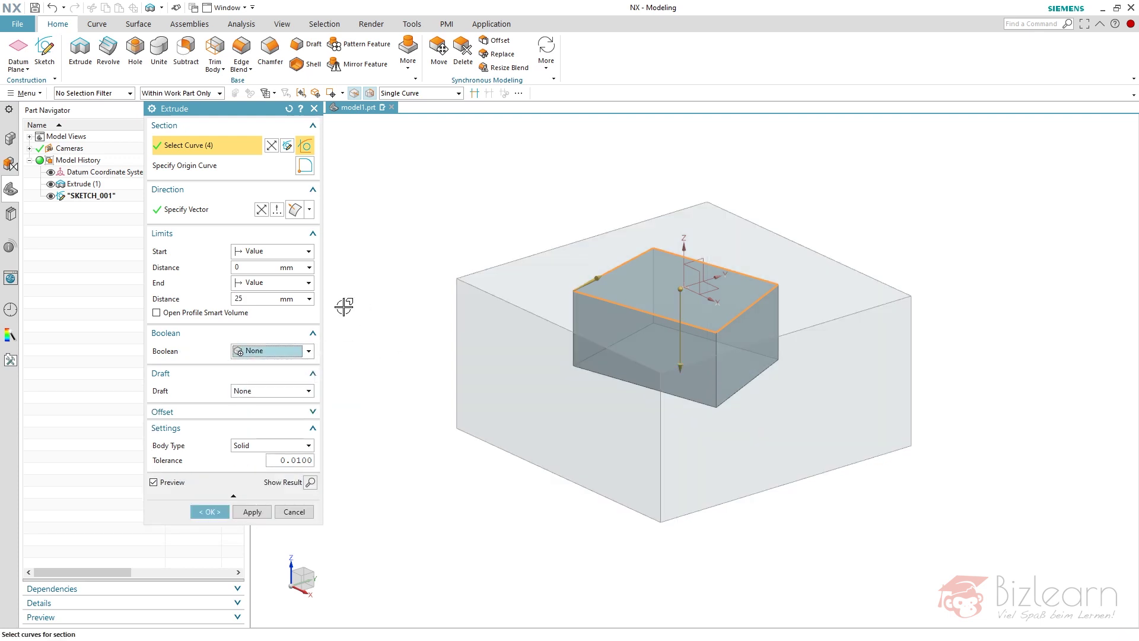
left_click(300, 283)
left_click(297, 308)
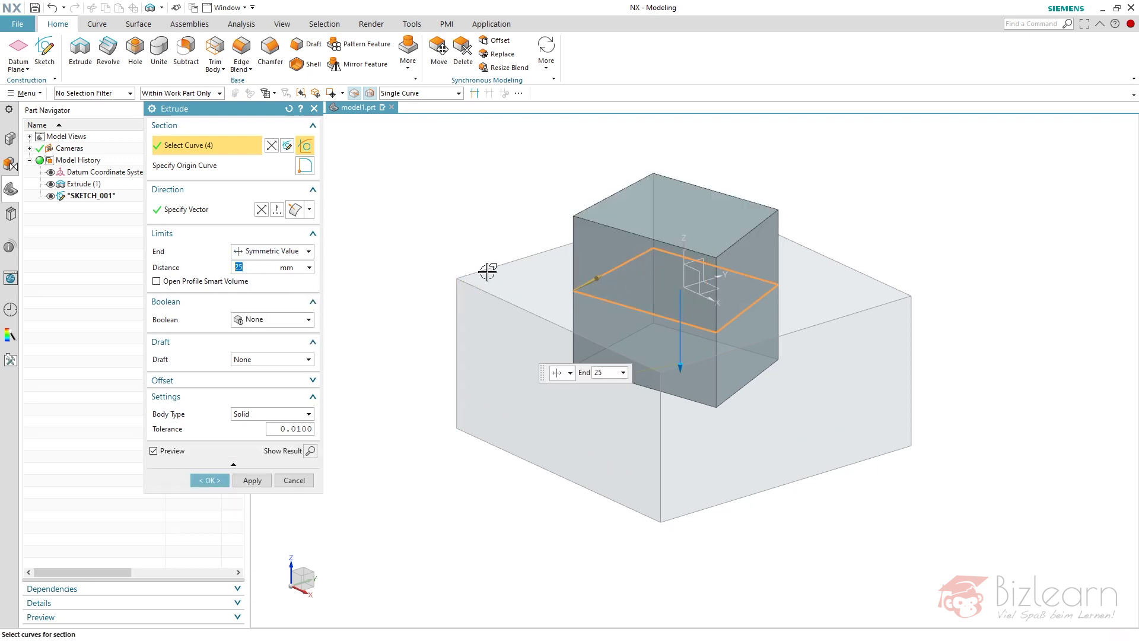
middle_click(449, 221)
Blend all 12 Body Edges of the upper block with a 5 mm radius.
left_click(241, 49)
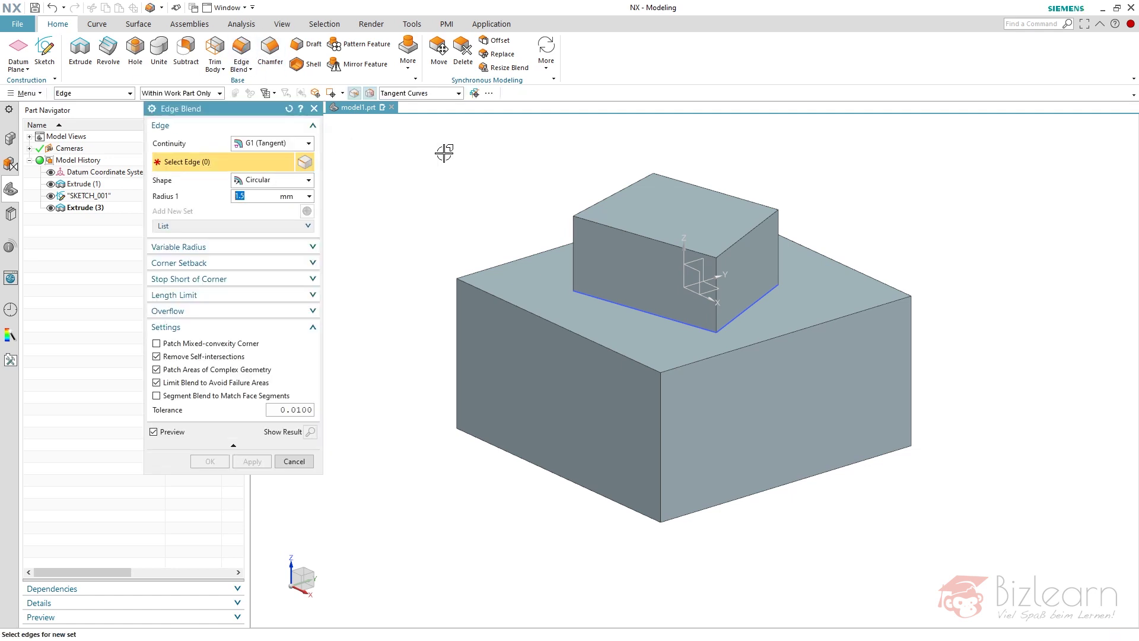
left_click(436, 95)
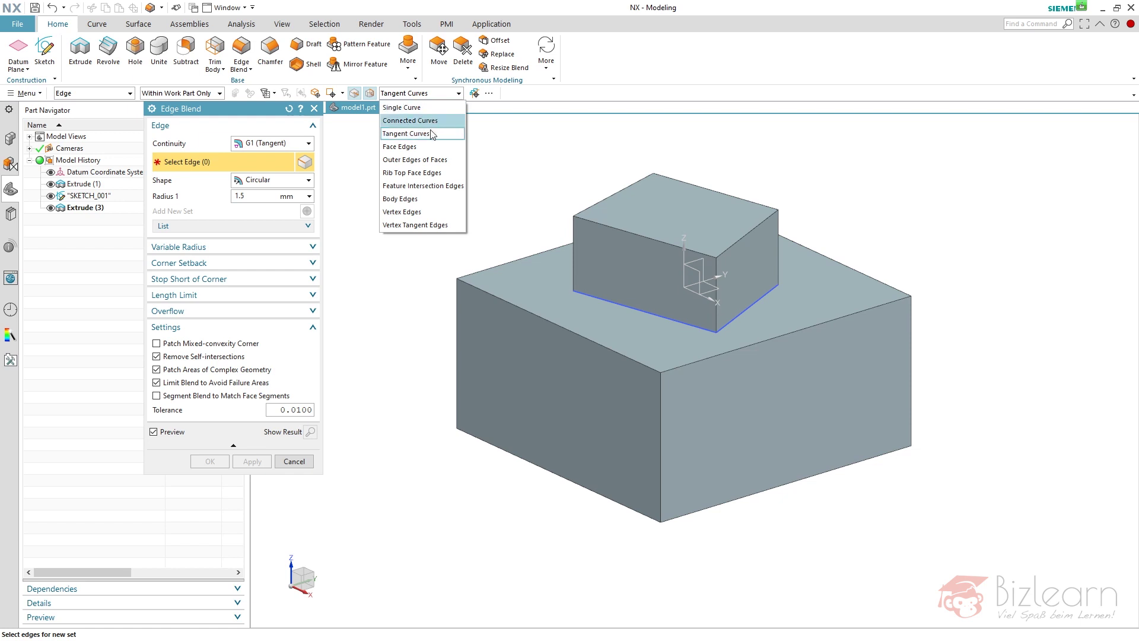
left_click(401, 199)
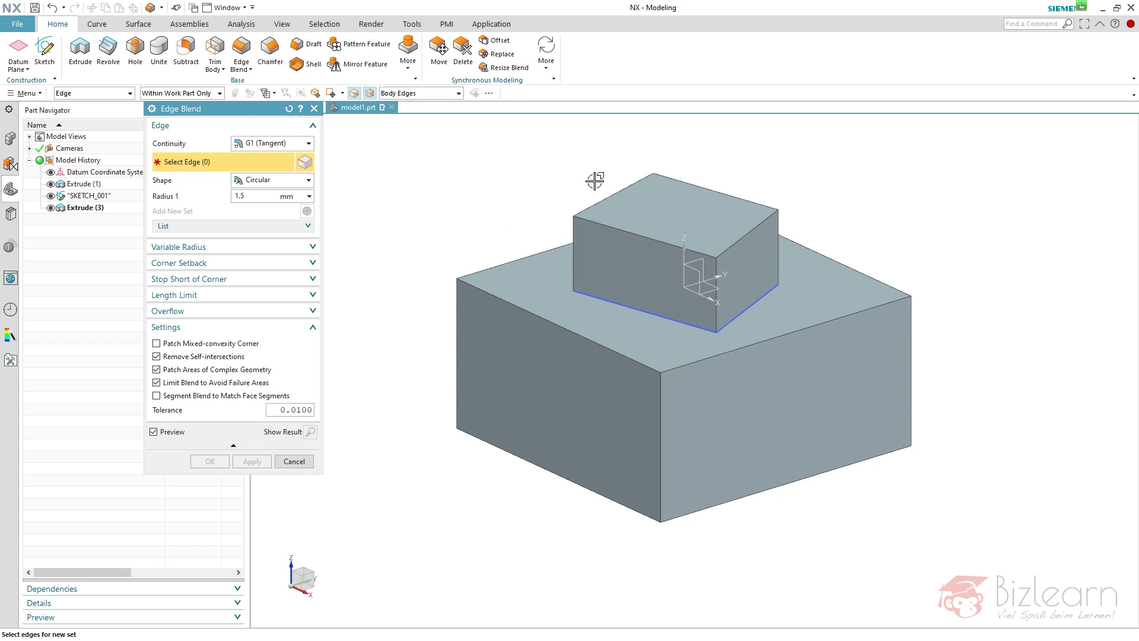
left_click(615, 190)
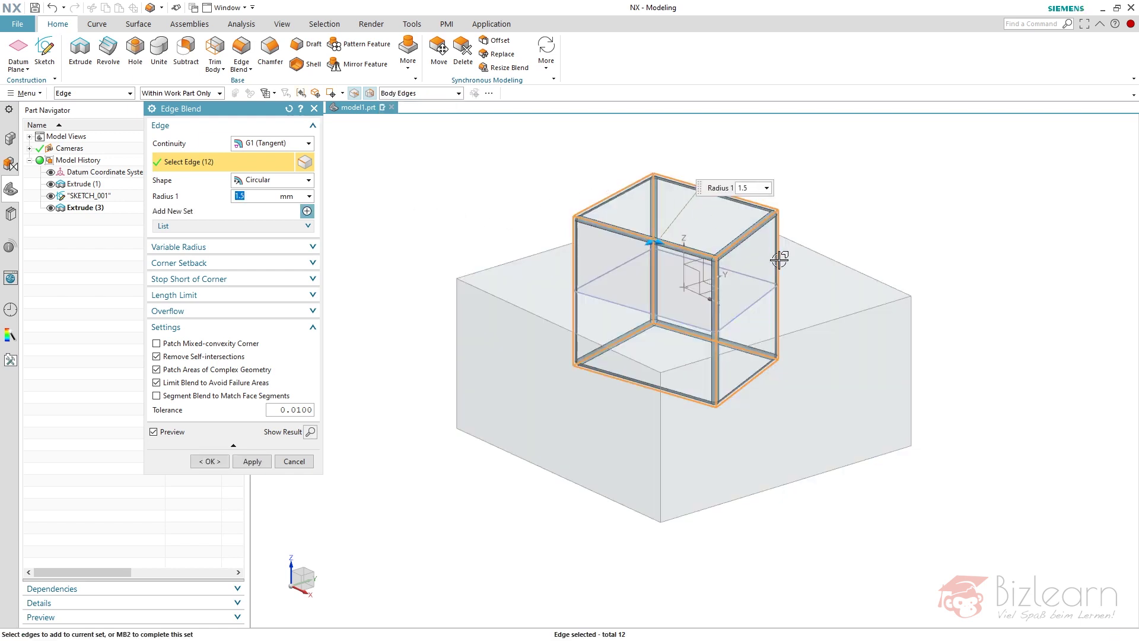
scroll(782, 261, "up", 2)
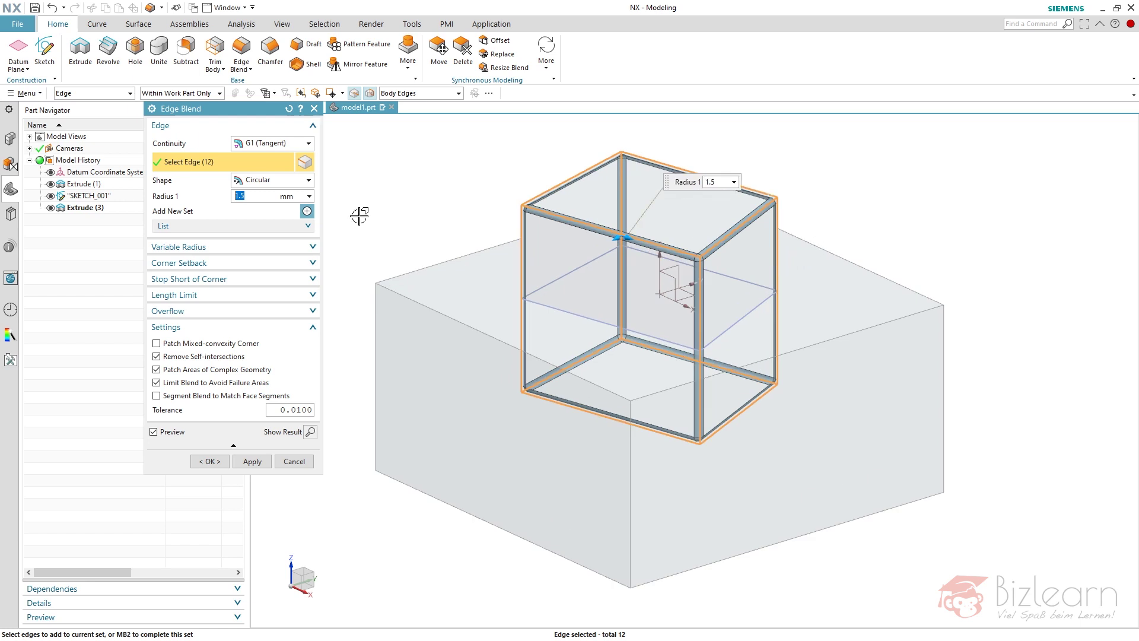
type("5")
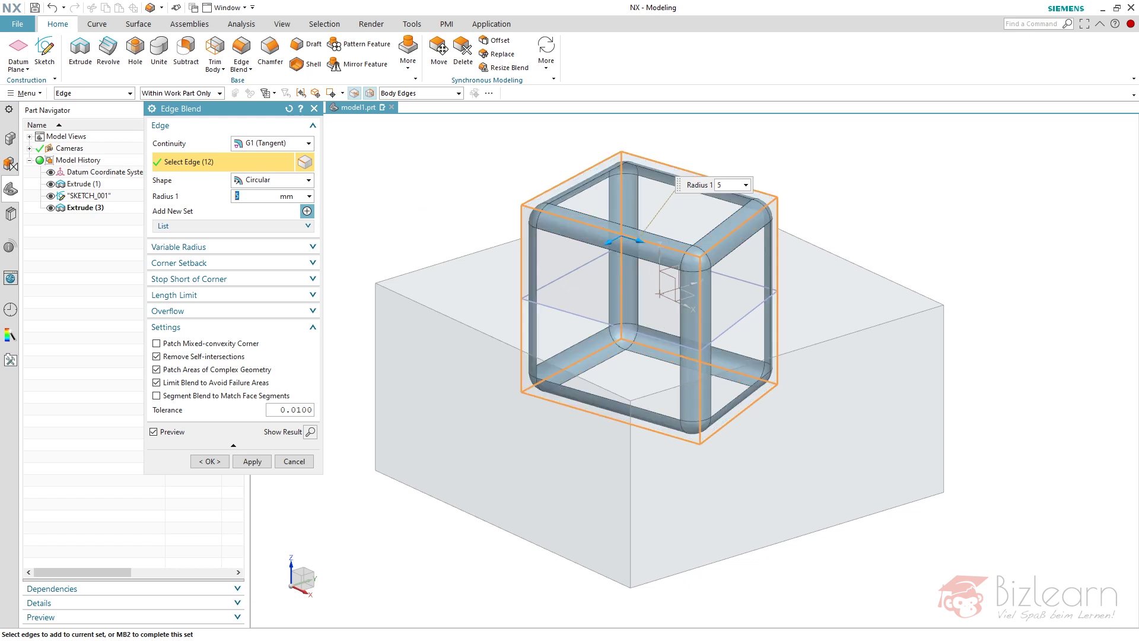
middle_click(433, 204)
scroll(432, 203, "up", 2)
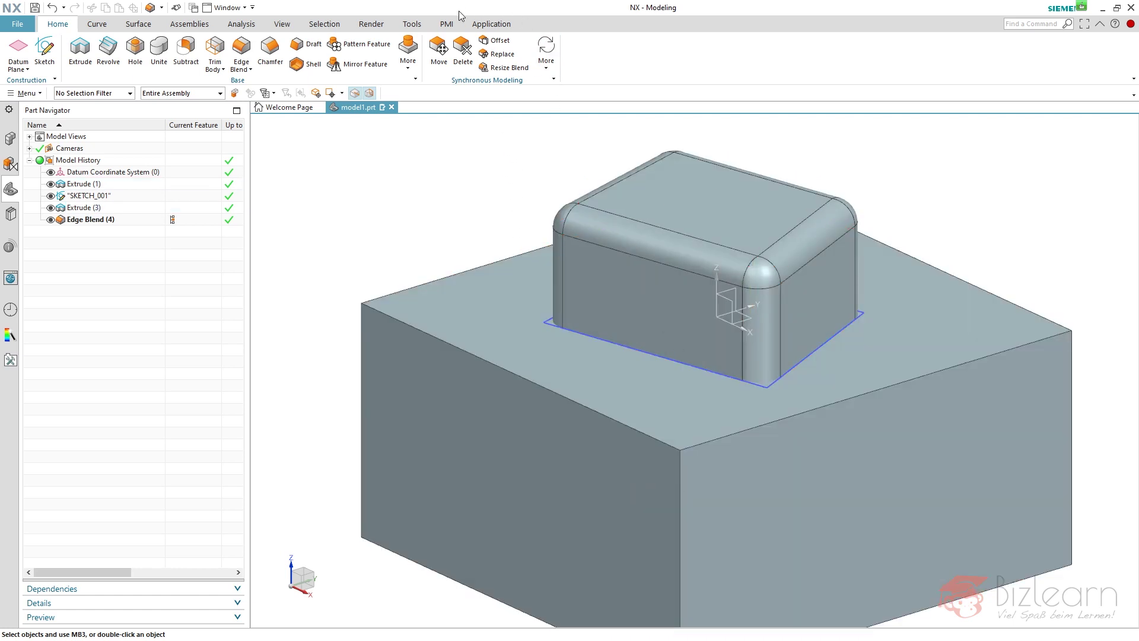
Delete the eight top and bottom blend faces of the upper block with Delete Face.
left_click(463, 51)
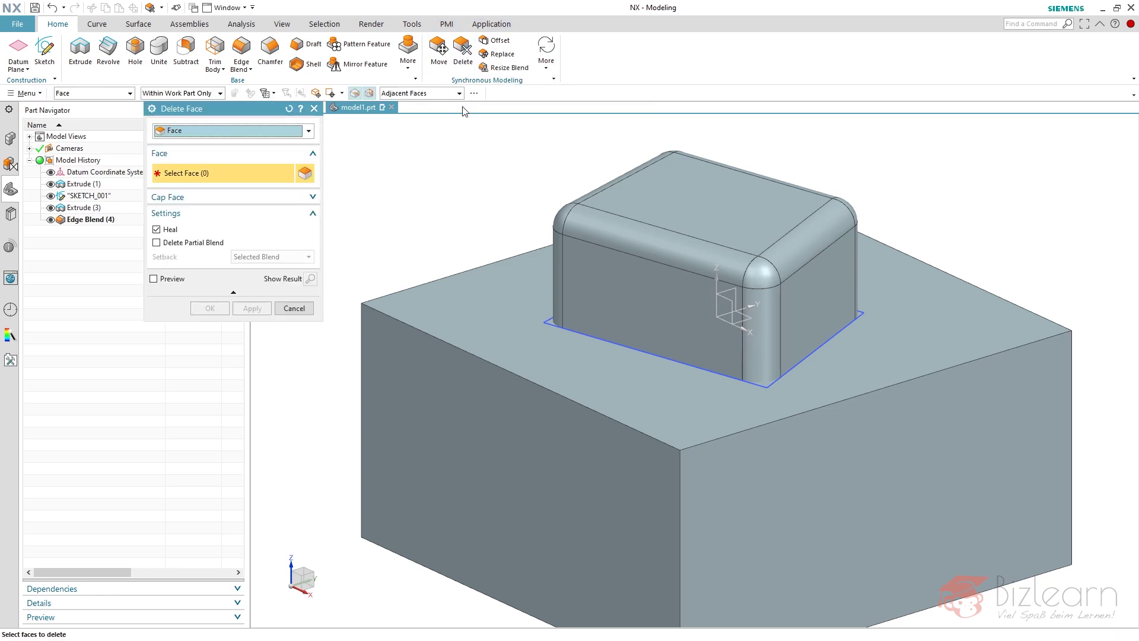
left_click(452, 99)
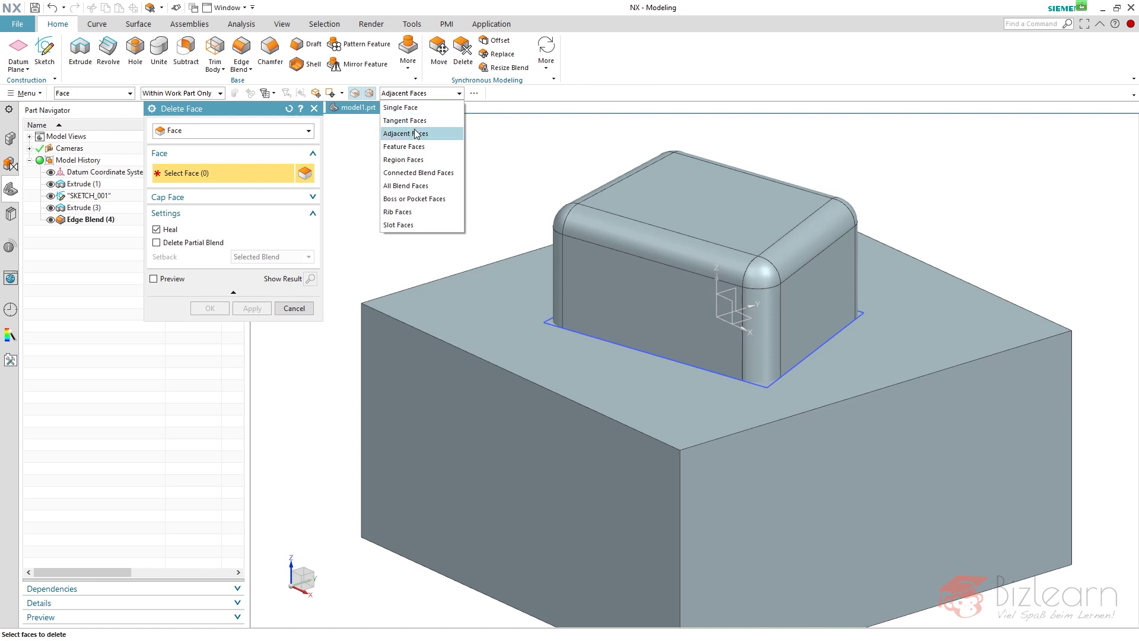
left_click(415, 133)
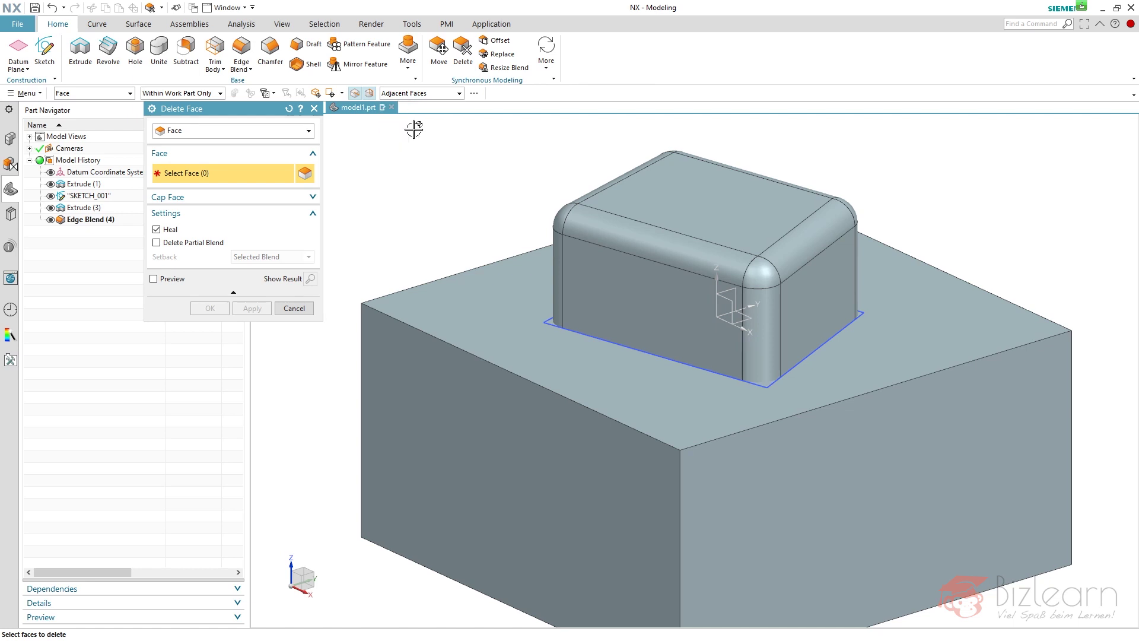
left_click(660, 182)
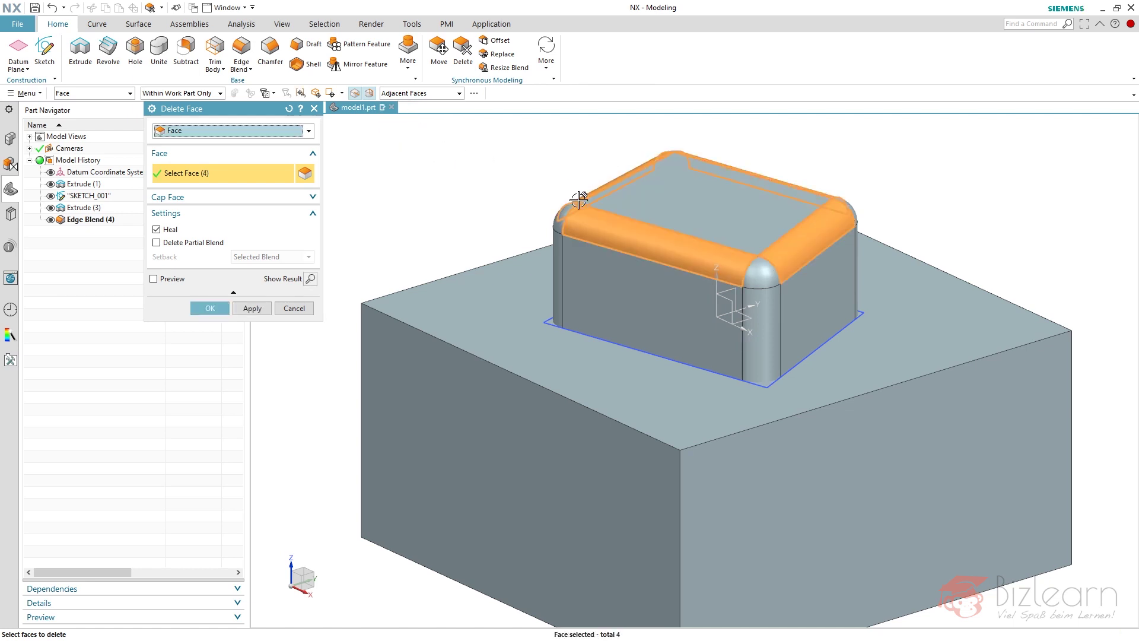
left_click(176, 278)
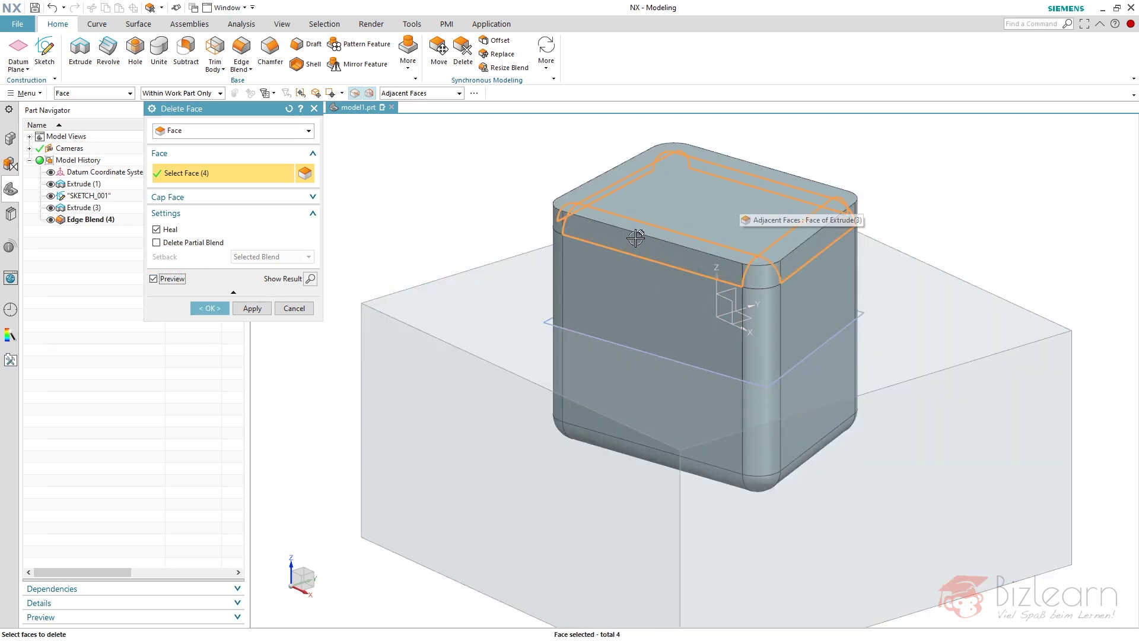
left_click(684, 432)
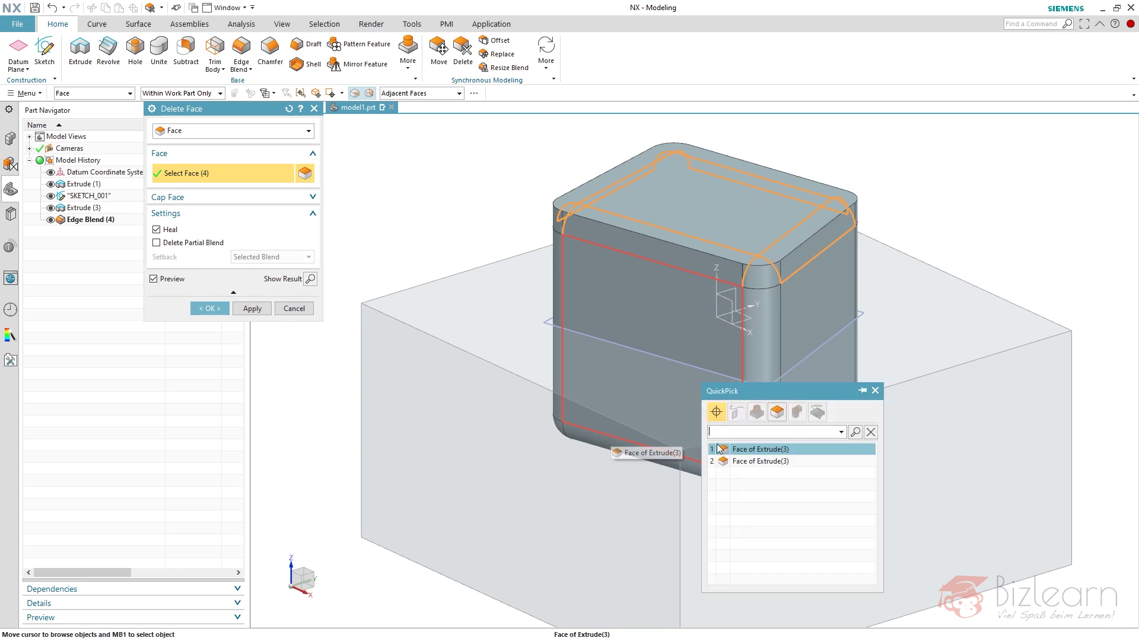
left_click(747, 447)
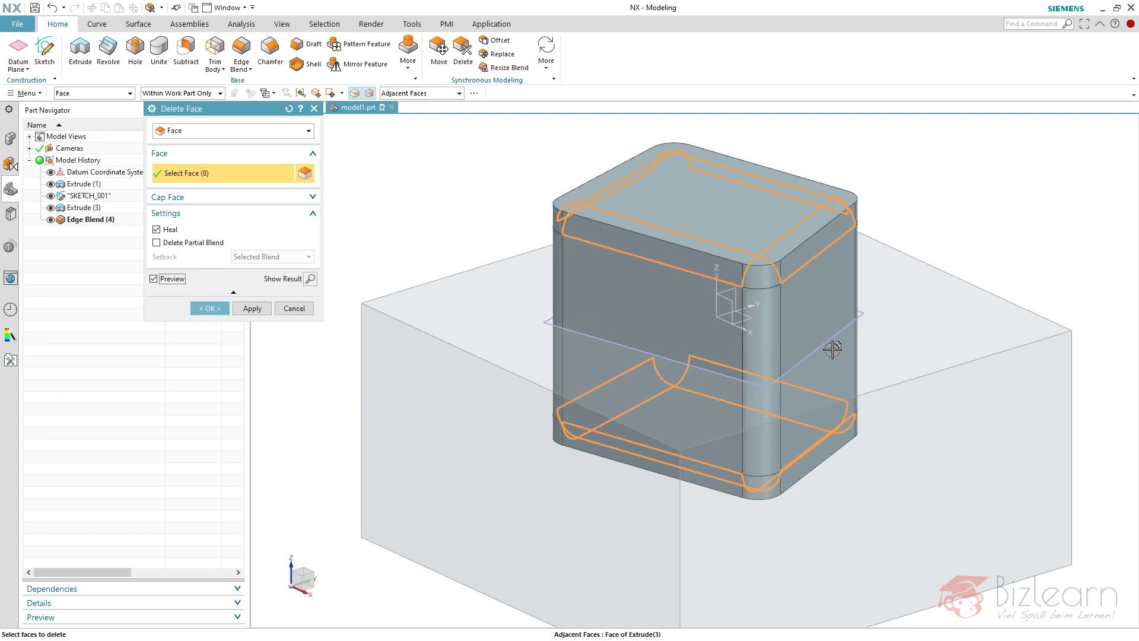
middle_click(329, 172)
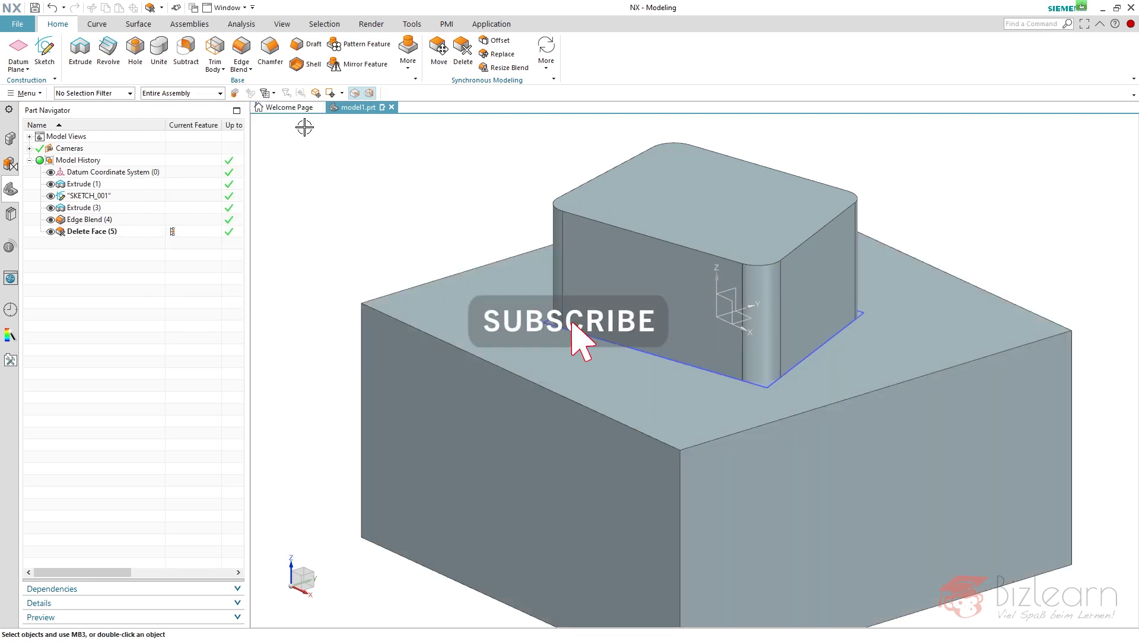
Blend the 16 Face Edges of the upper block's top and lower faces at 2 mm.
left_click(241, 50)
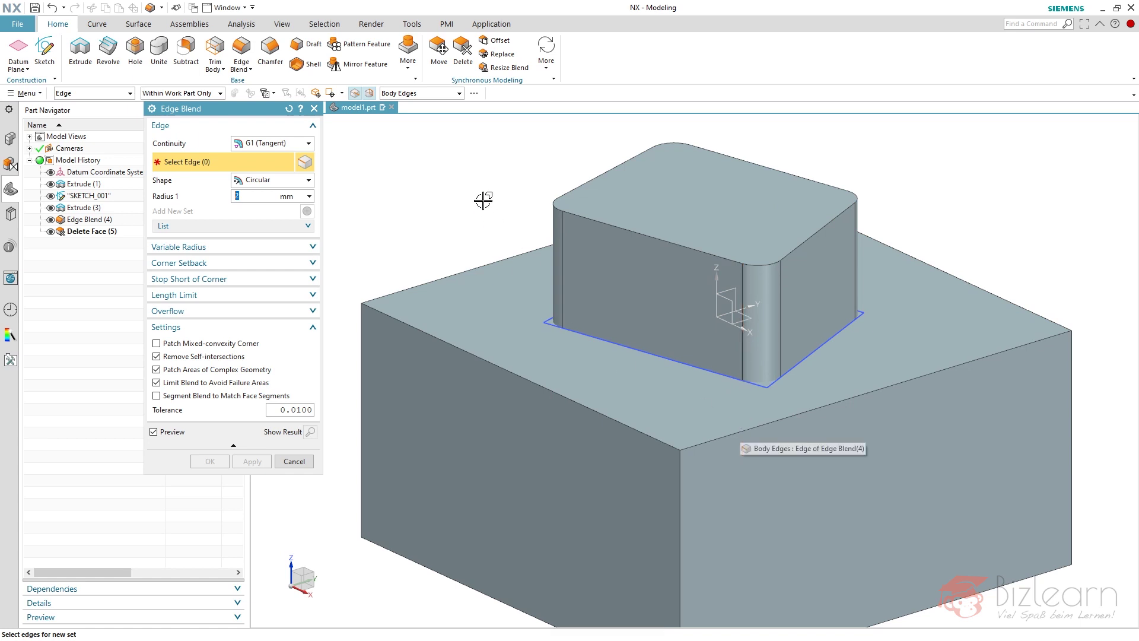
left_click(459, 94)
left_click(427, 148)
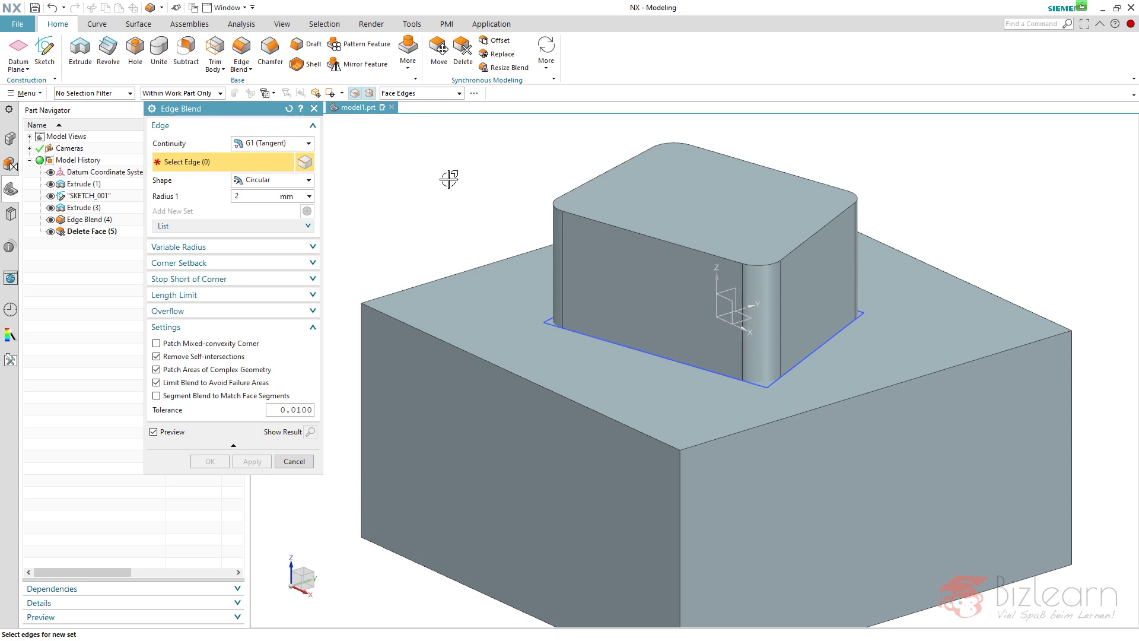
left_click(591, 185)
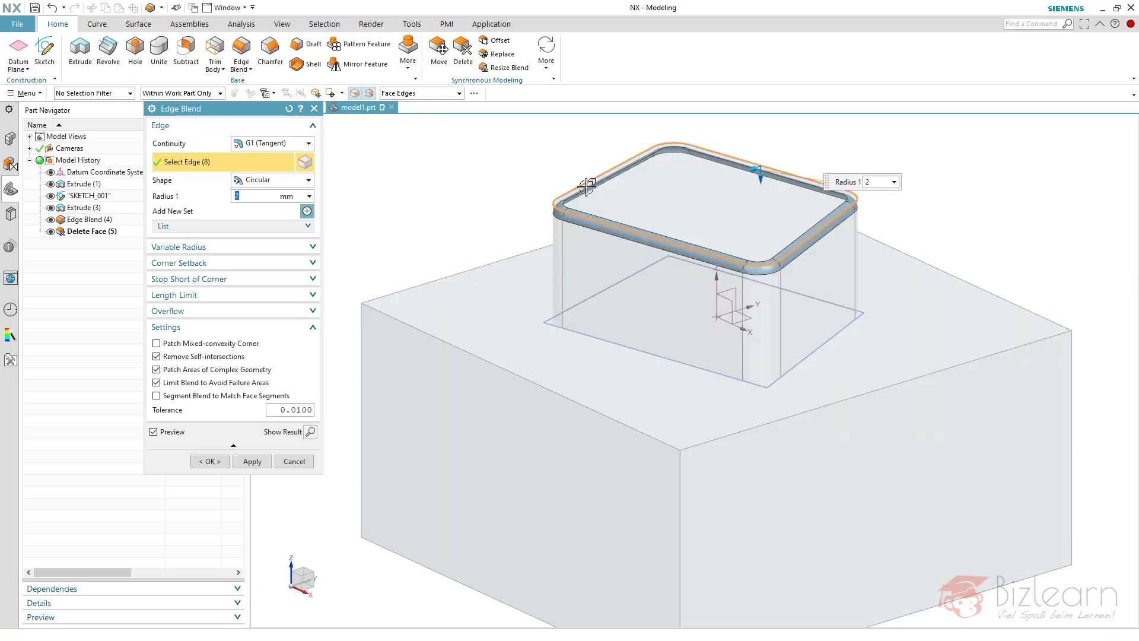
left_click(664, 409)
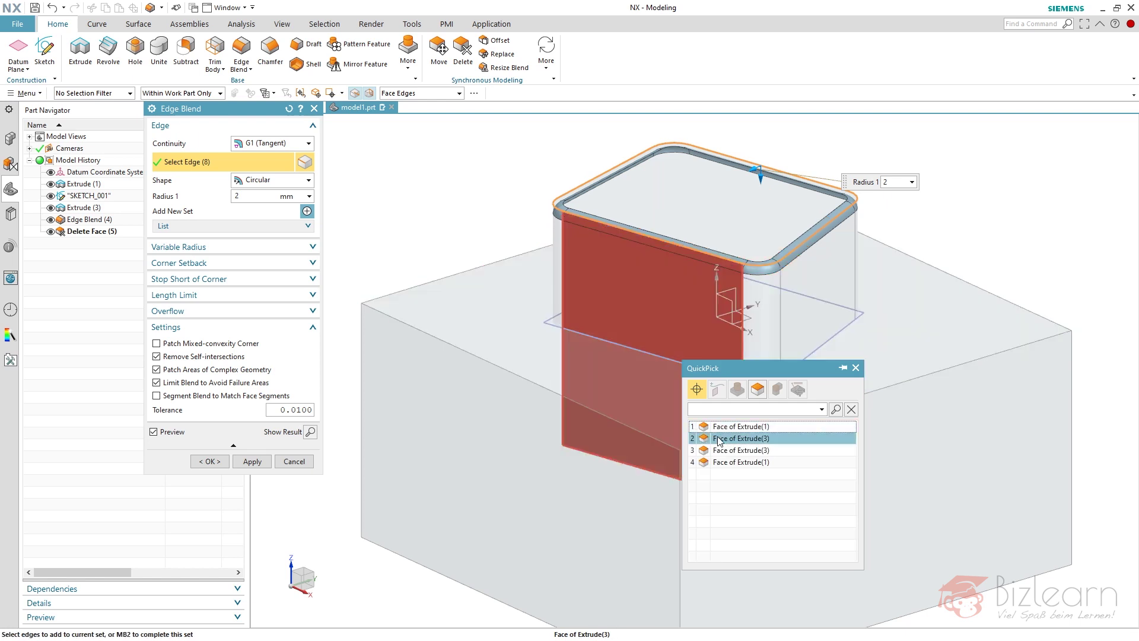
left_click(718, 449)
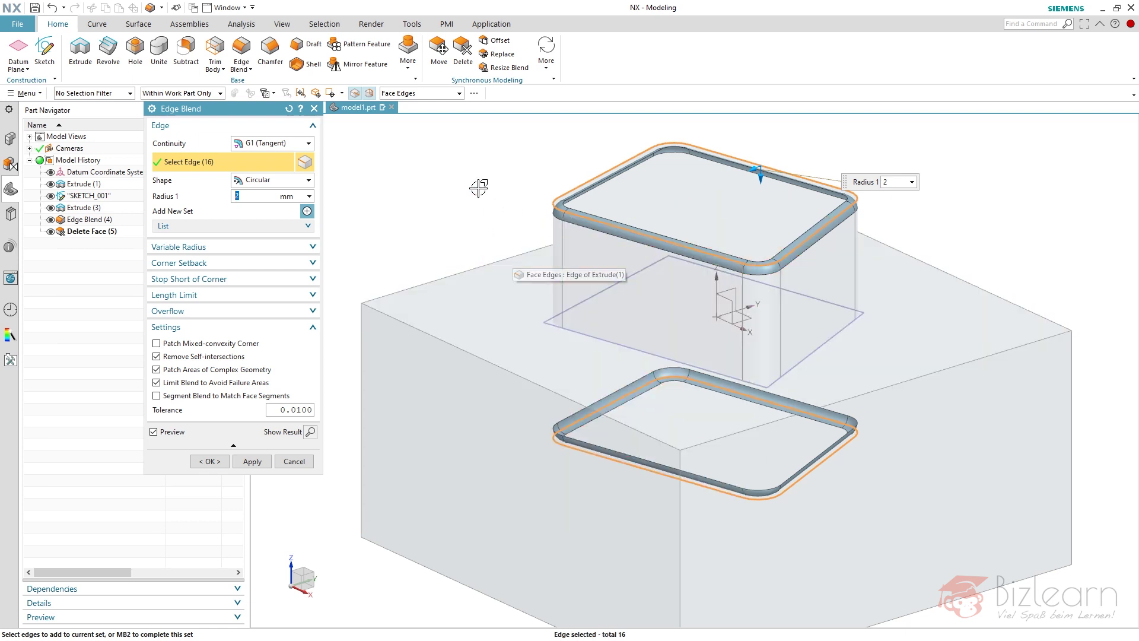
middle_click(421, 178)
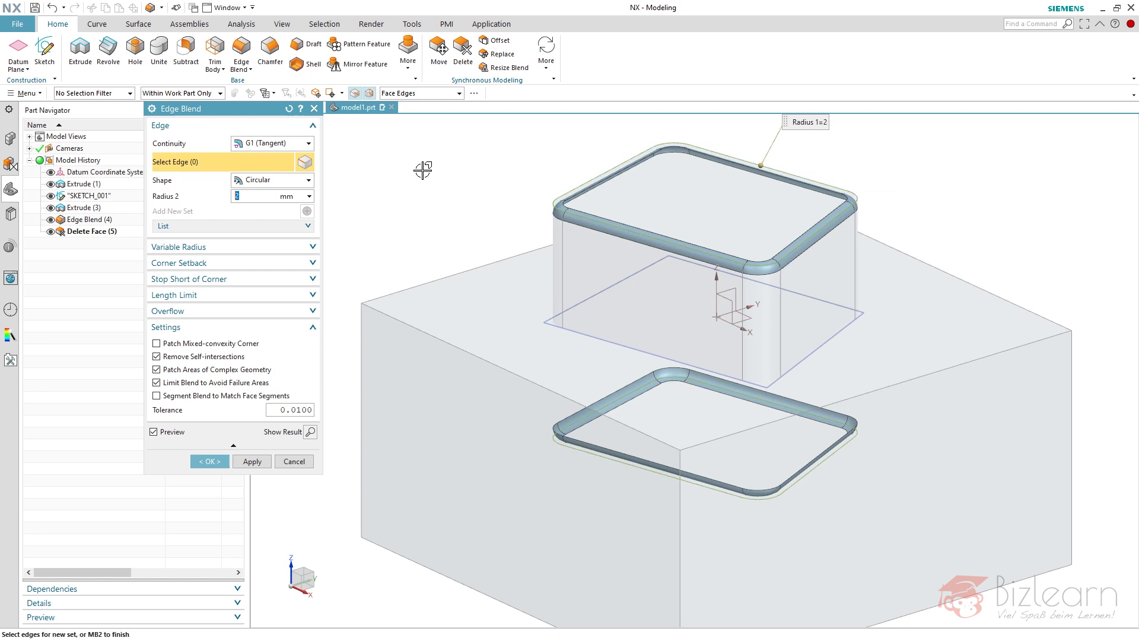
middle_click(422, 170)
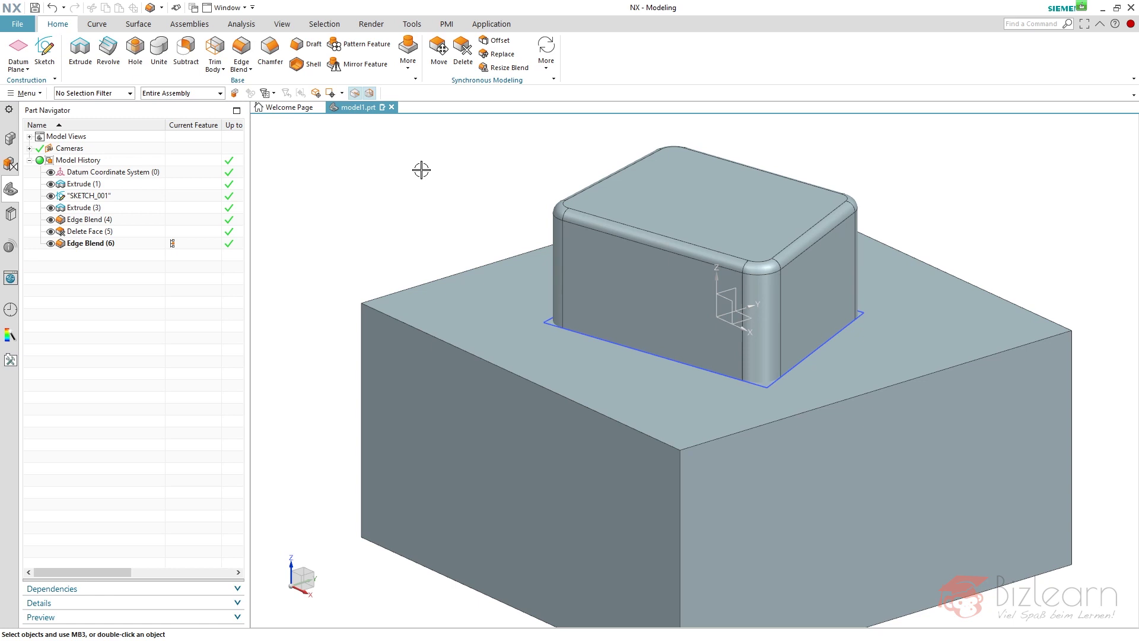
left_click(304, 45)
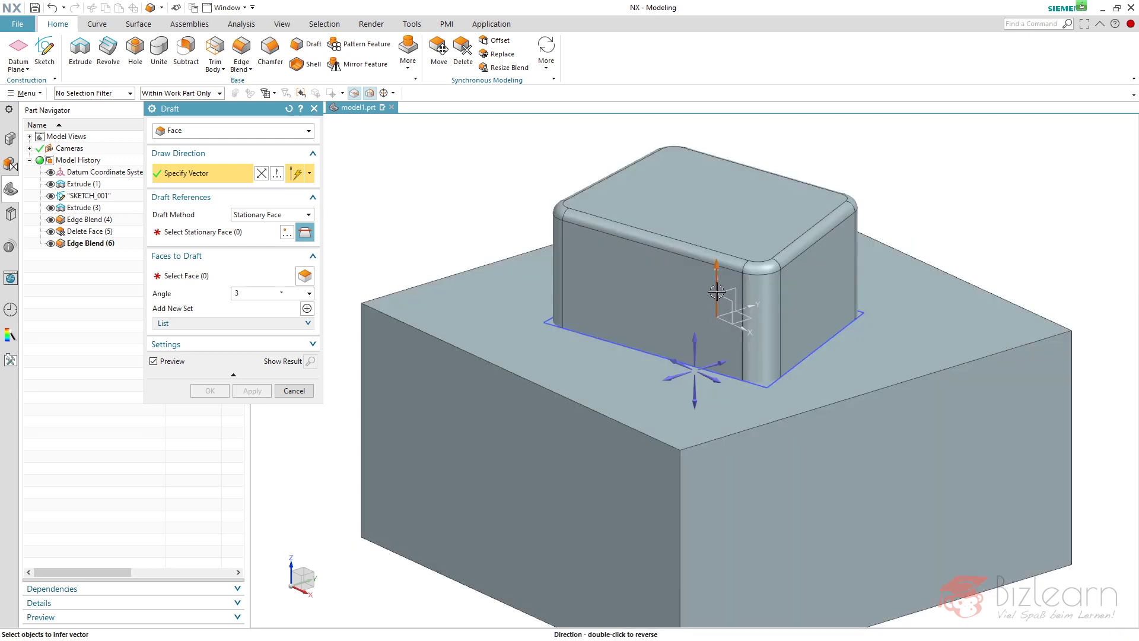
Set the draft's draw direction and use the XY plane as the stationary reference.
double_click(716, 292)
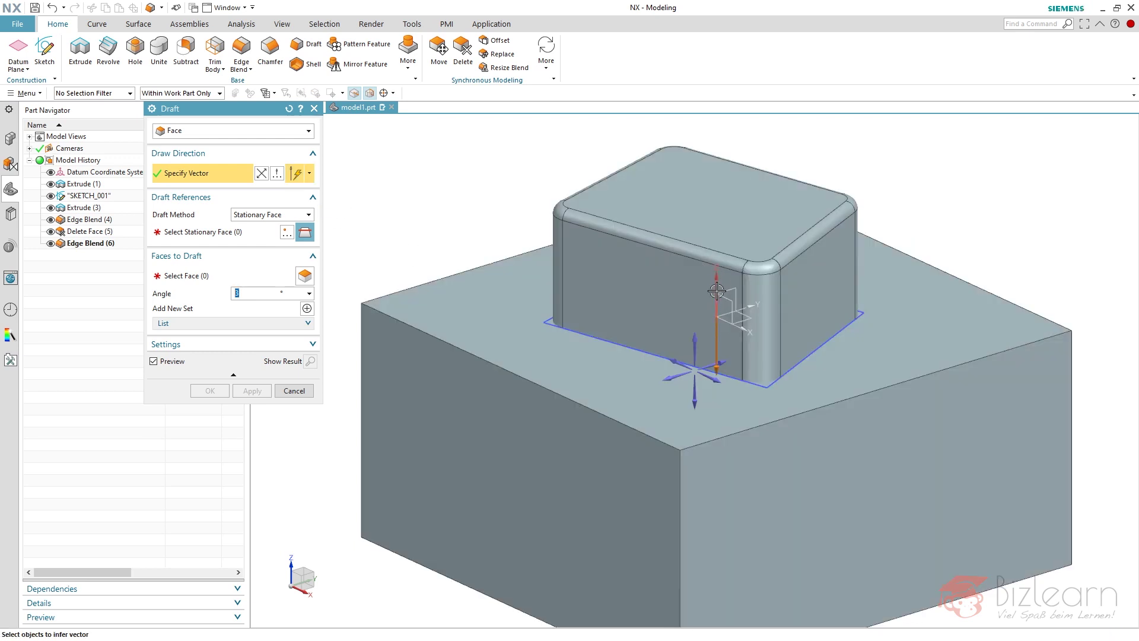
double_click(716, 354)
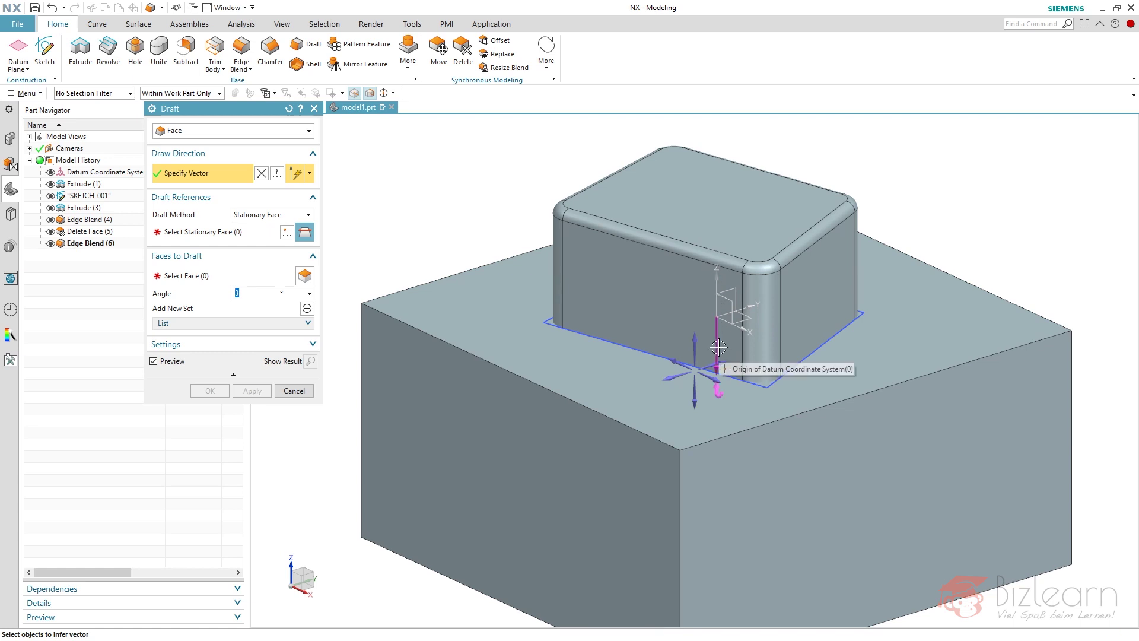
middle_click(691, 300)
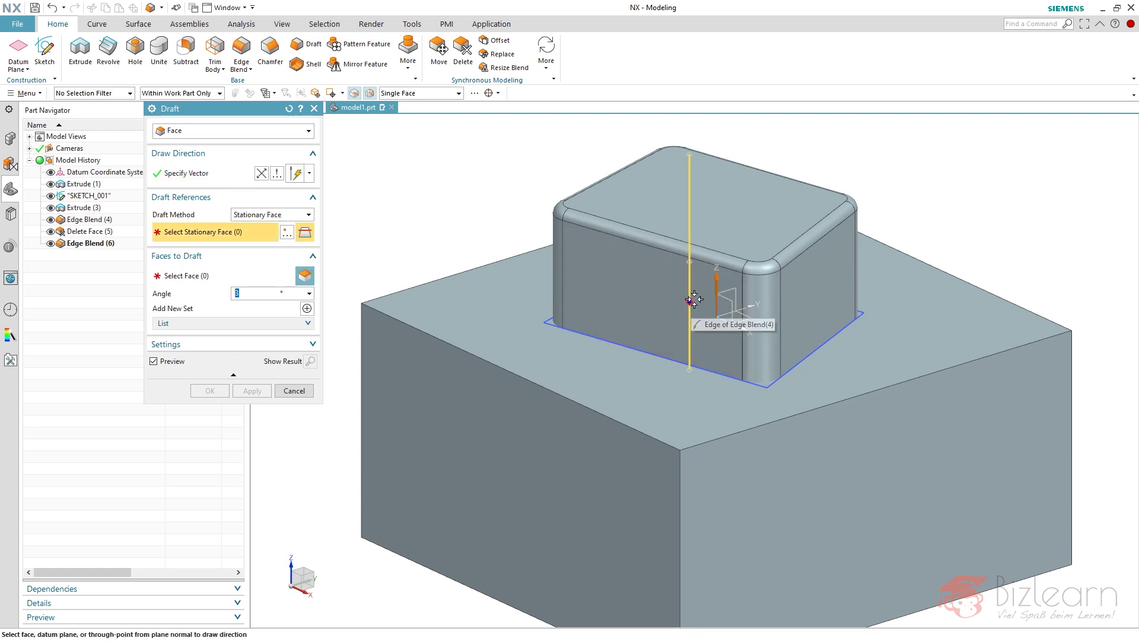
left_click(223, 176)
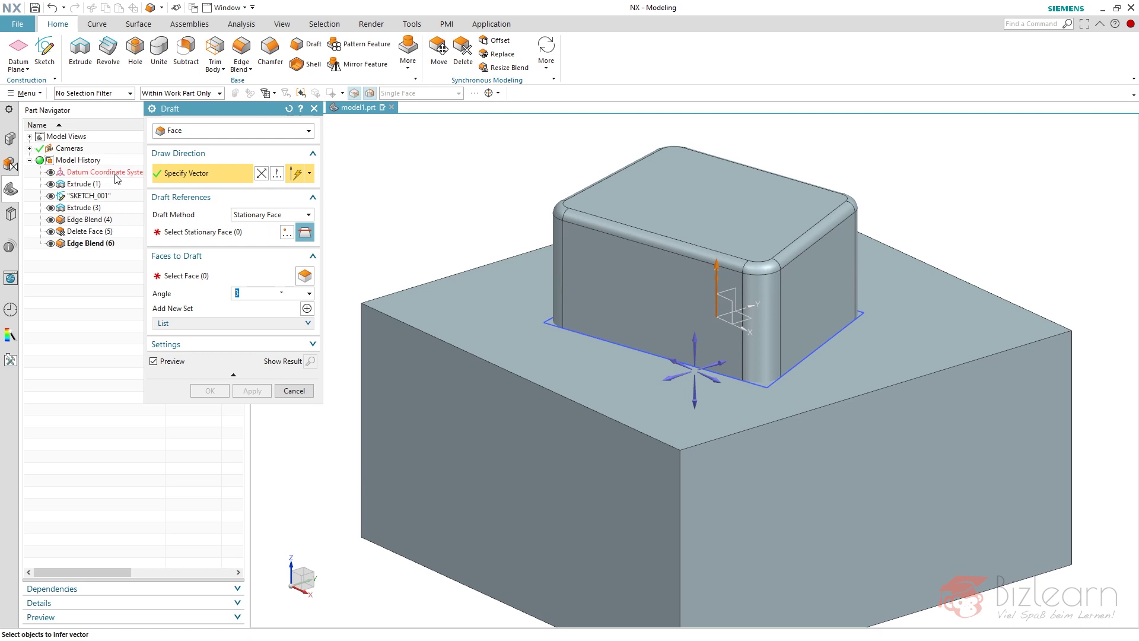
left_click(190, 232)
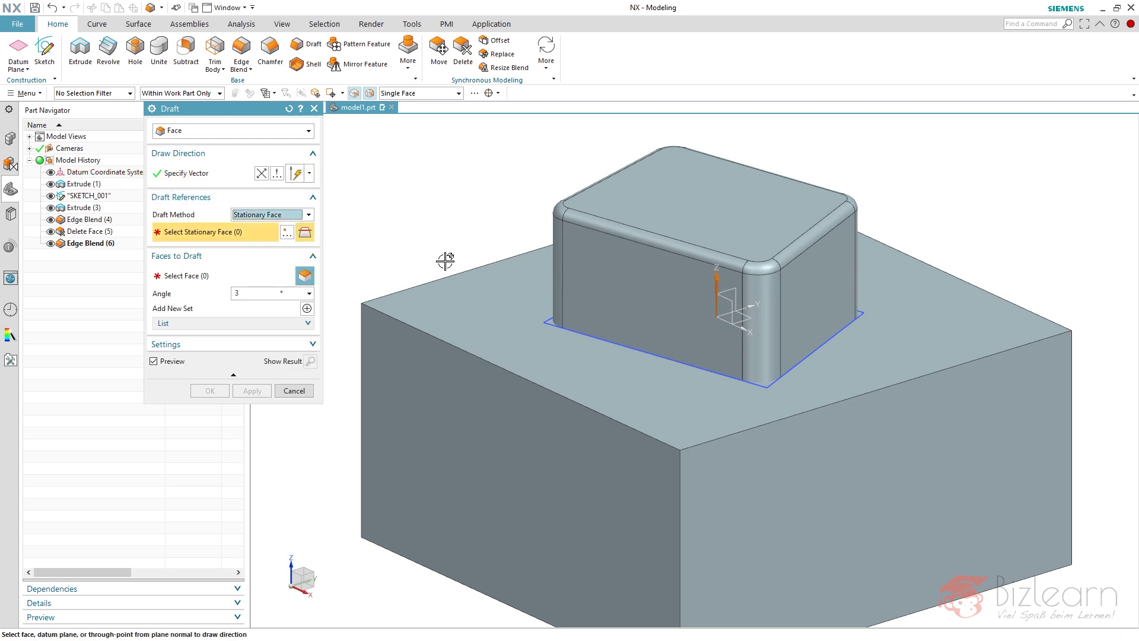
left_click(737, 316)
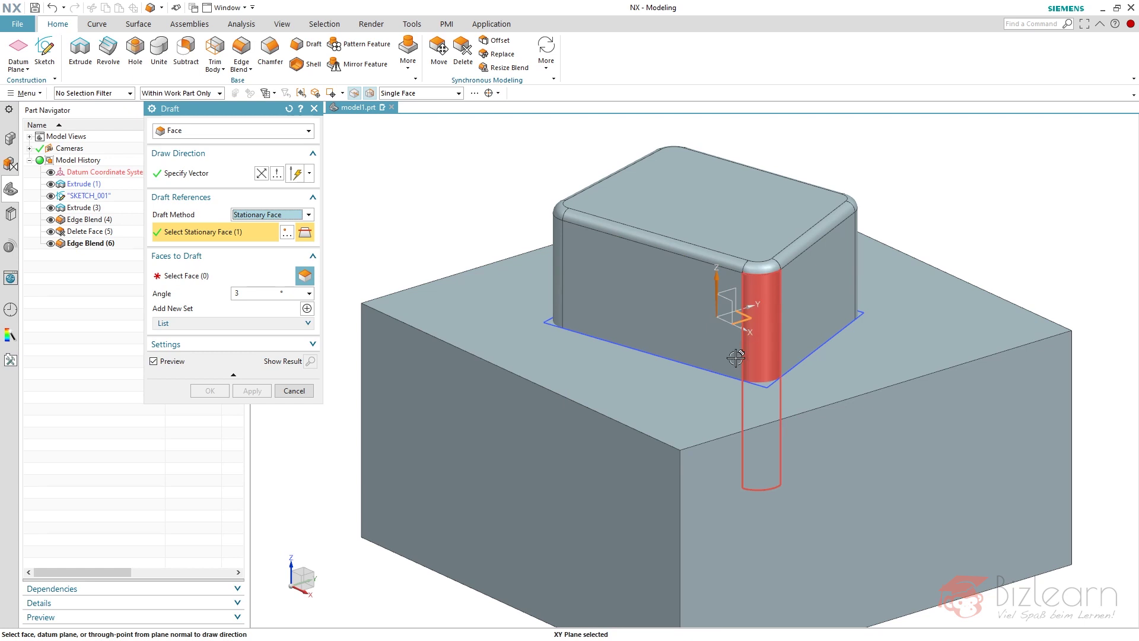
middle_click(577, 292)
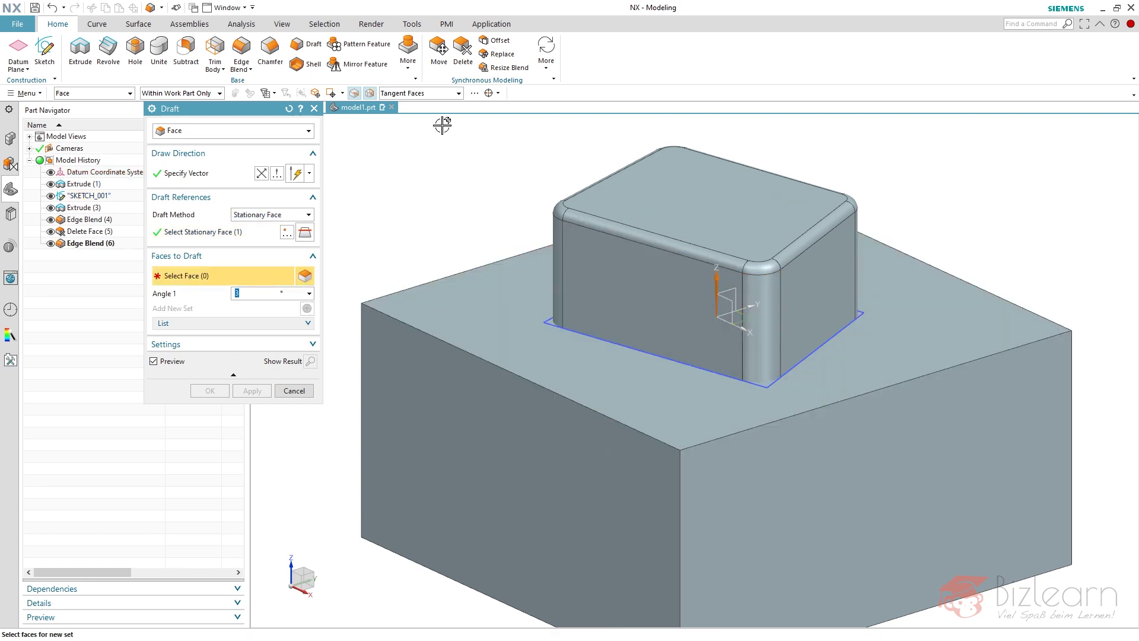
Draft all Body Faces of the upper box 3 degrees, reversed to point downward.
left_click(431, 98)
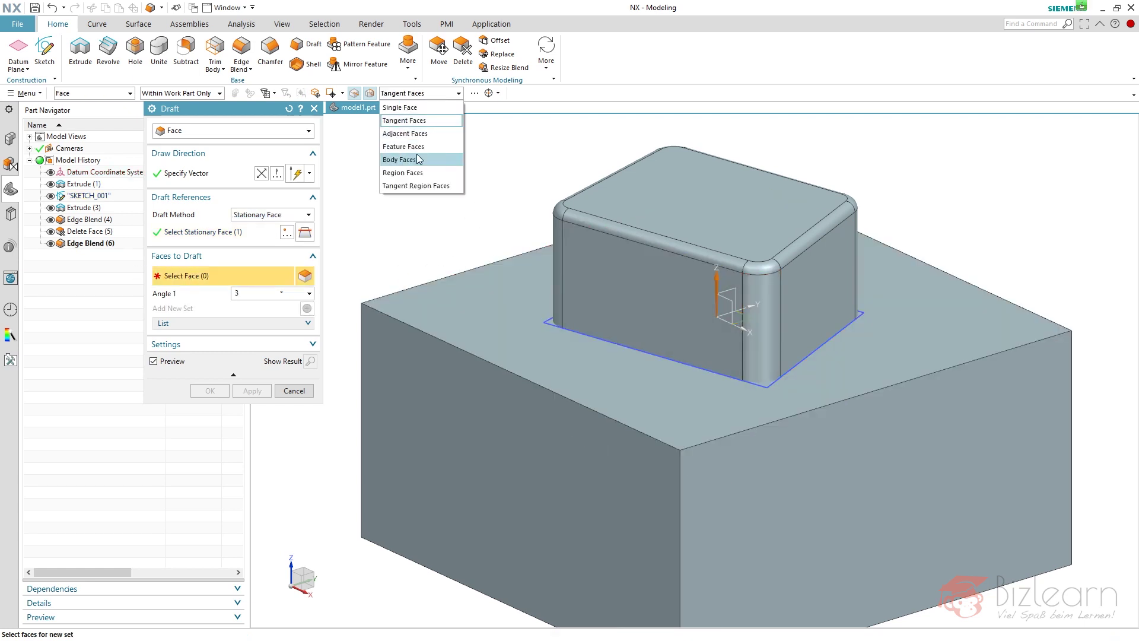
left_click(398, 160)
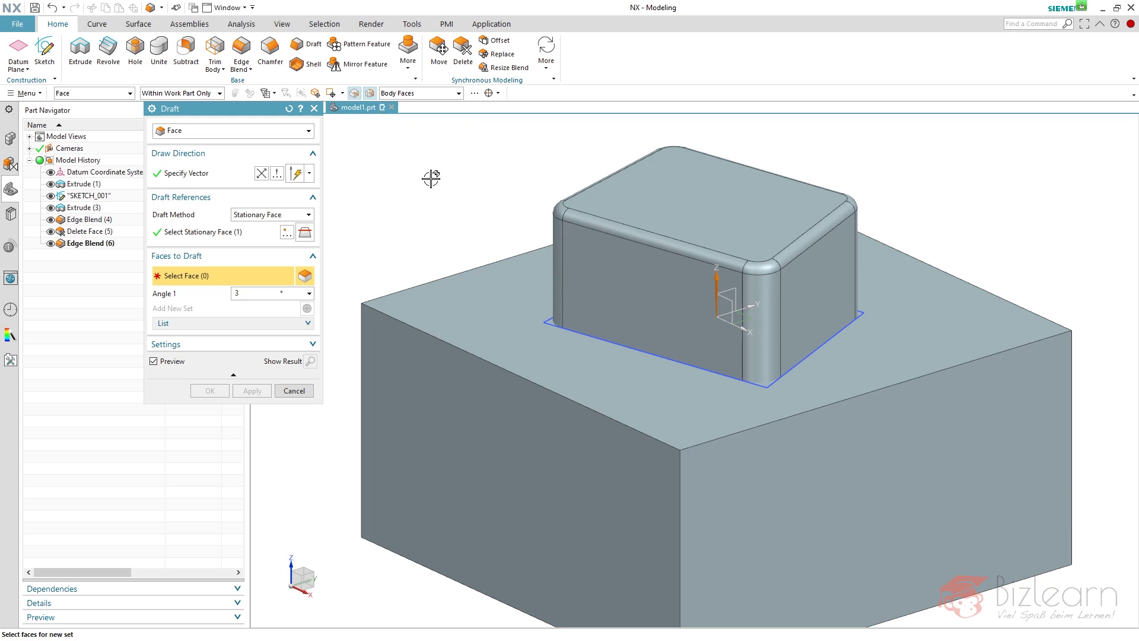
left_click(629, 254)
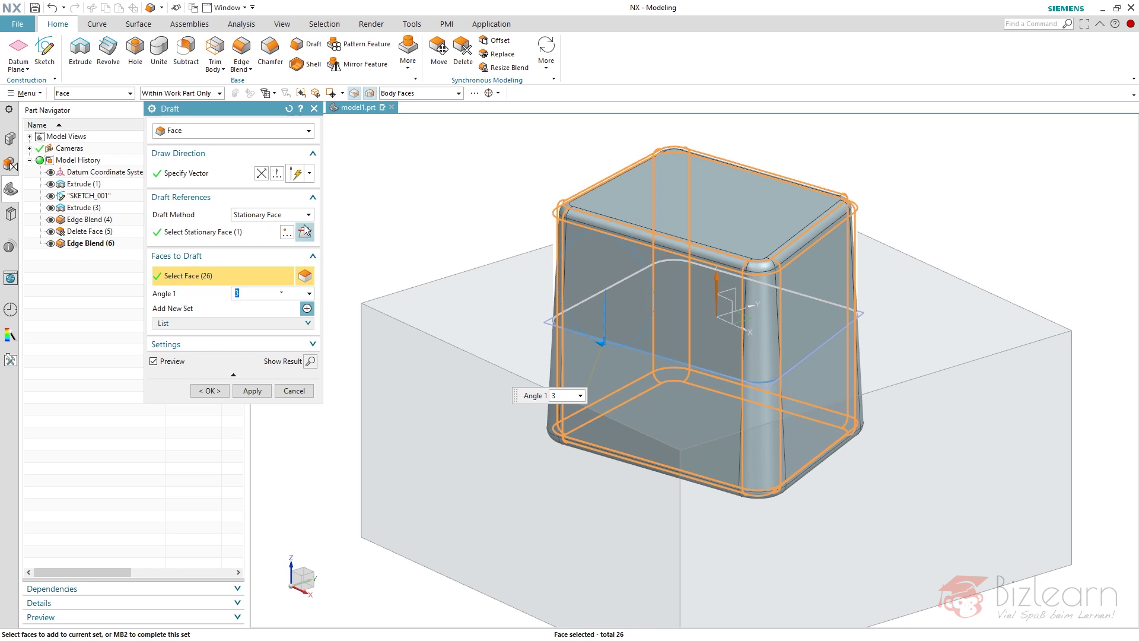
left_click(261, 173)
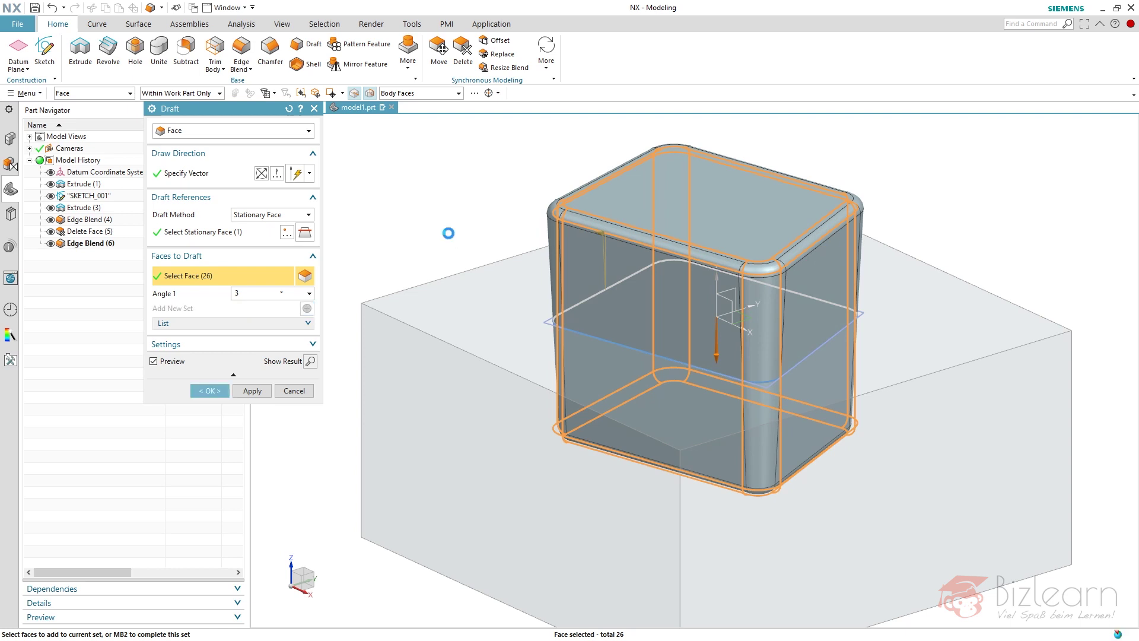
middle_click(409, 204)
middle_click(415, 207)
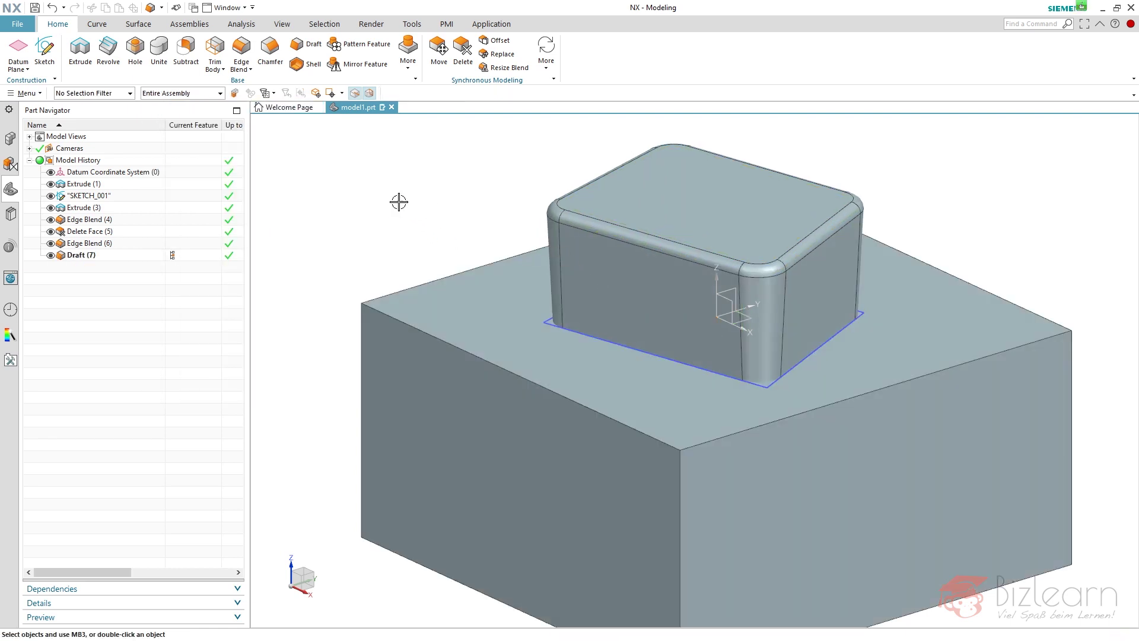
Subtract the tapered box from the base block to leave a pocket.
left_click(185, 51)
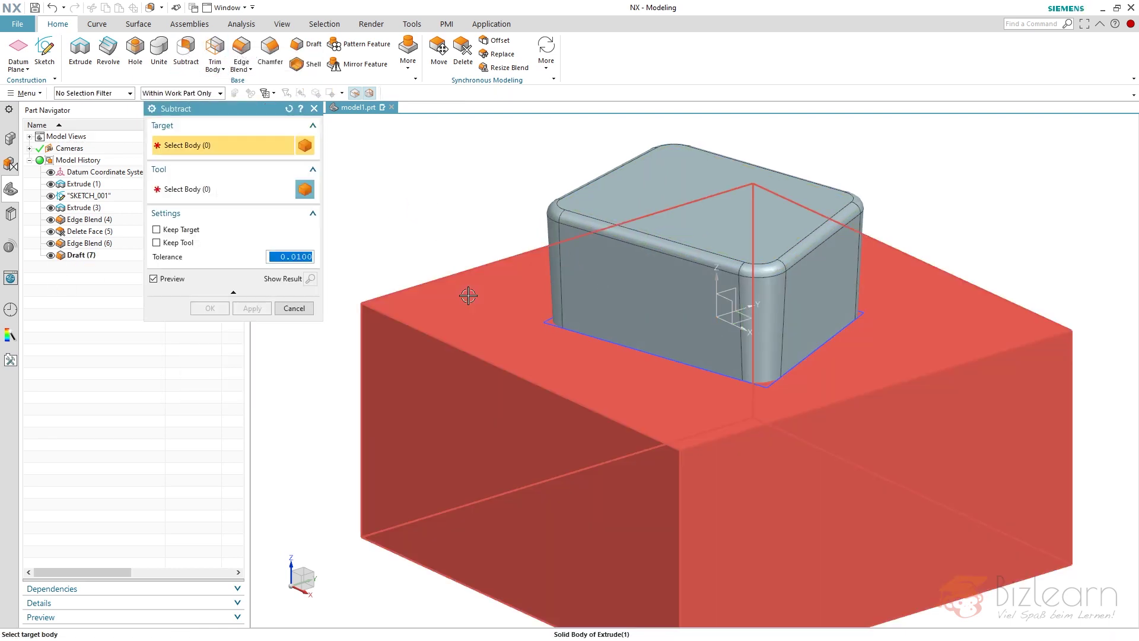
left_click(466, 295)
left_click(695, 263)
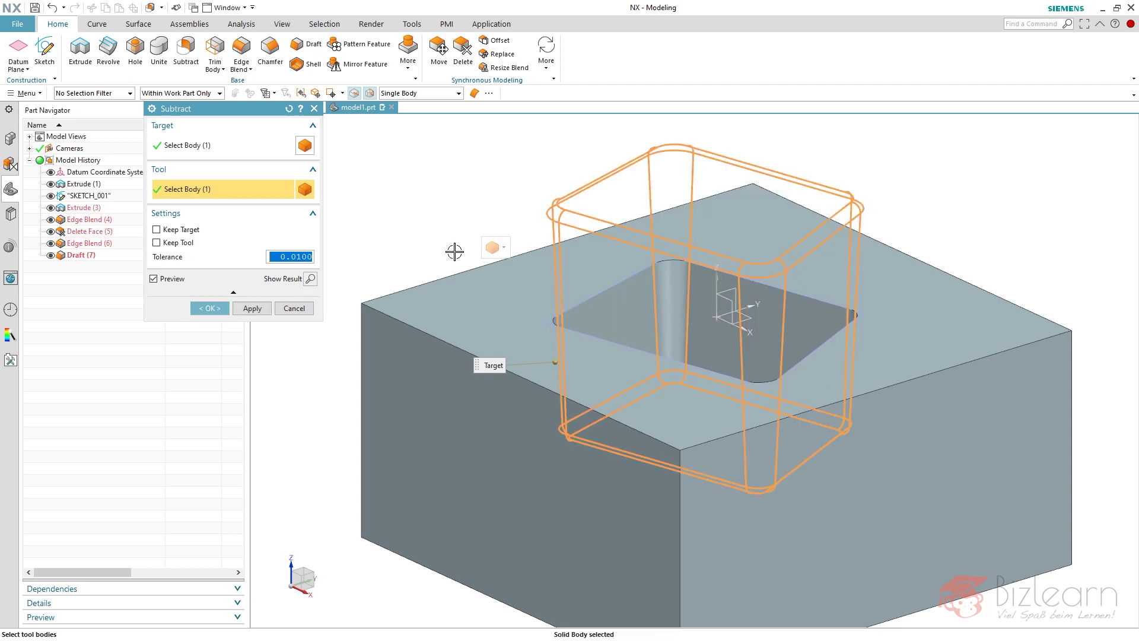
middle_click(440, 205)
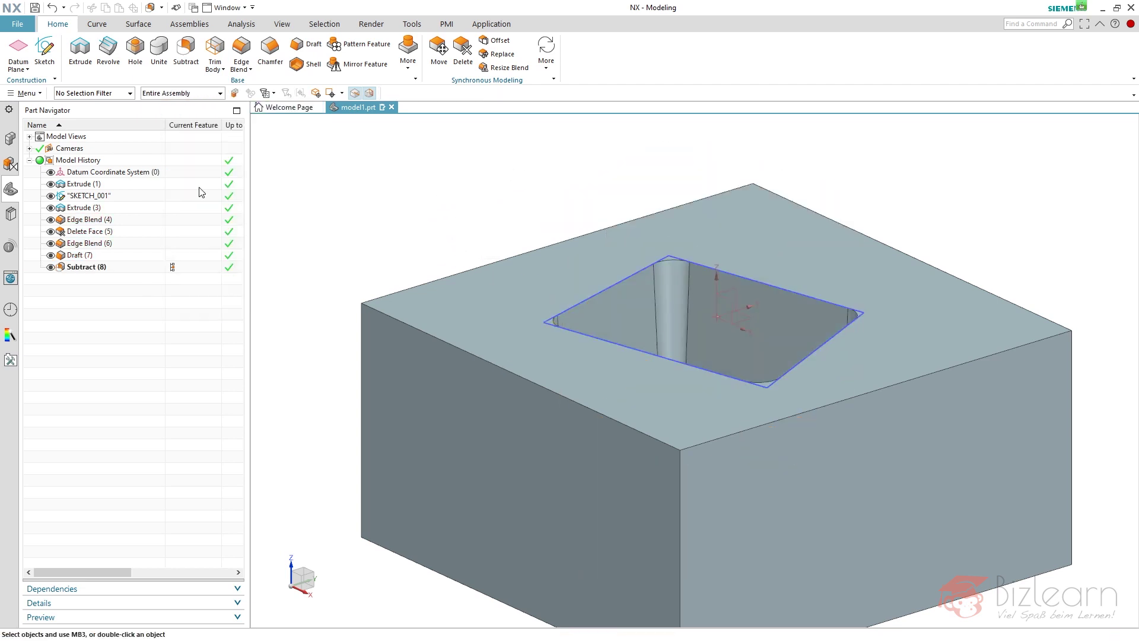
Make the Extrude (3) sketch internal.
right_click(105, 209)
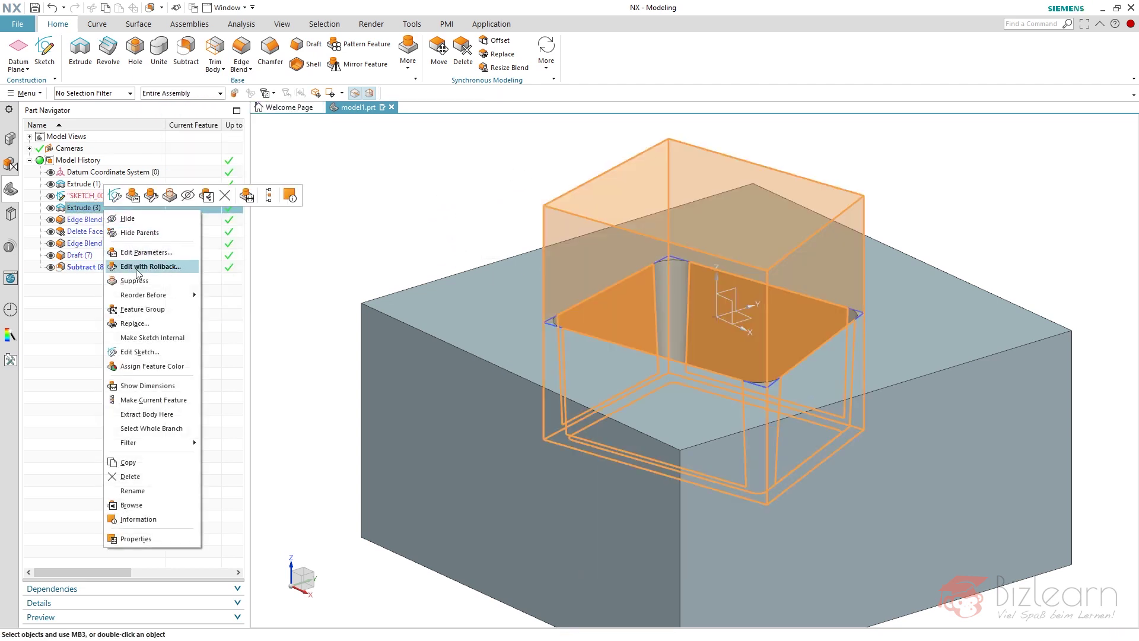
left_click(146, 339)
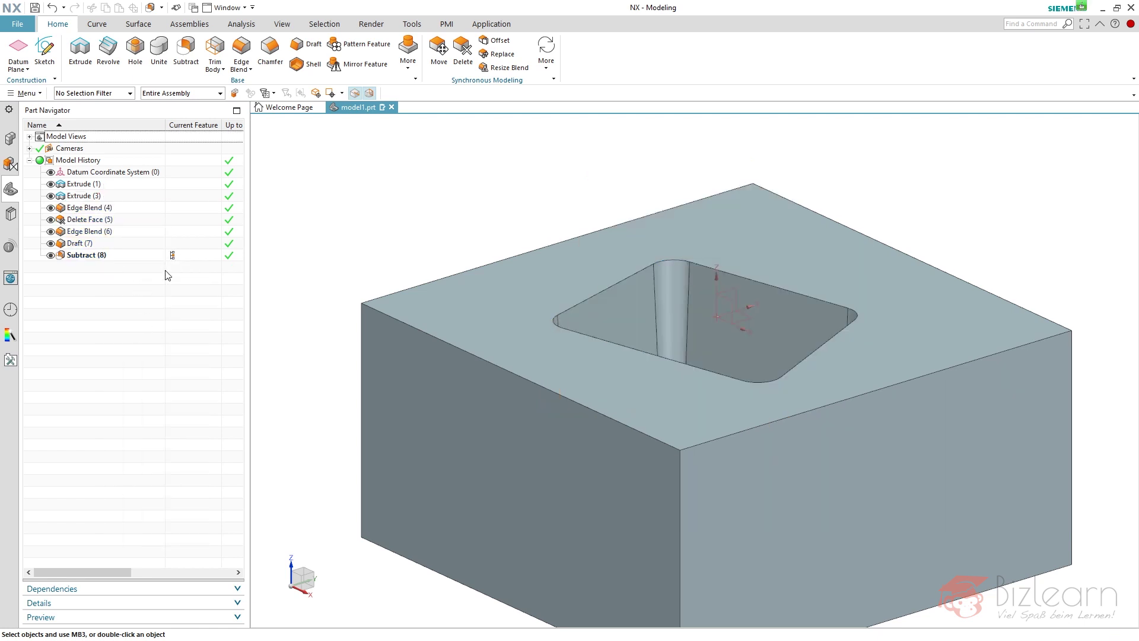
scroll(627, 271, "up", 2)
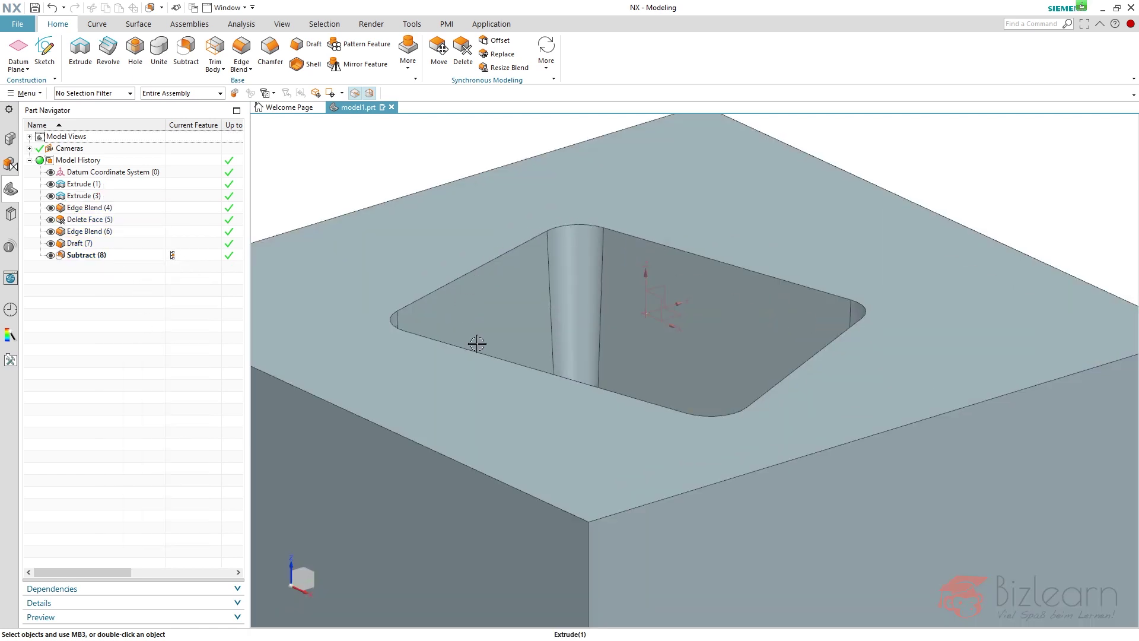
key("ctrl+f")
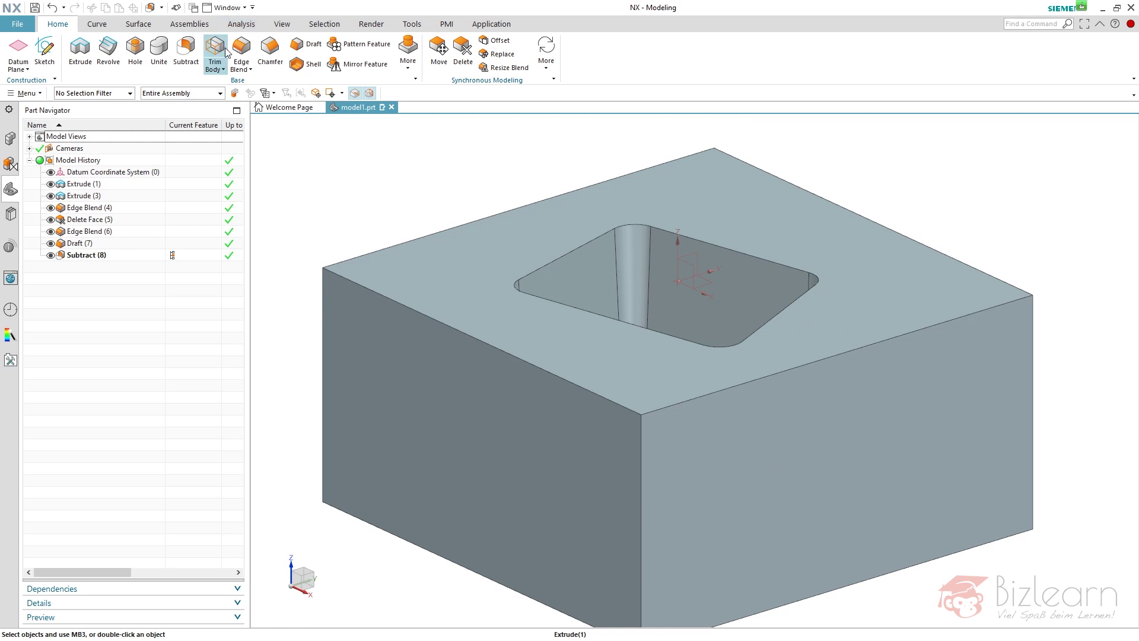
Blend the pocket's eight rim edges at 2 mm using Feature Intersection Edges.
left_click(242, 46)
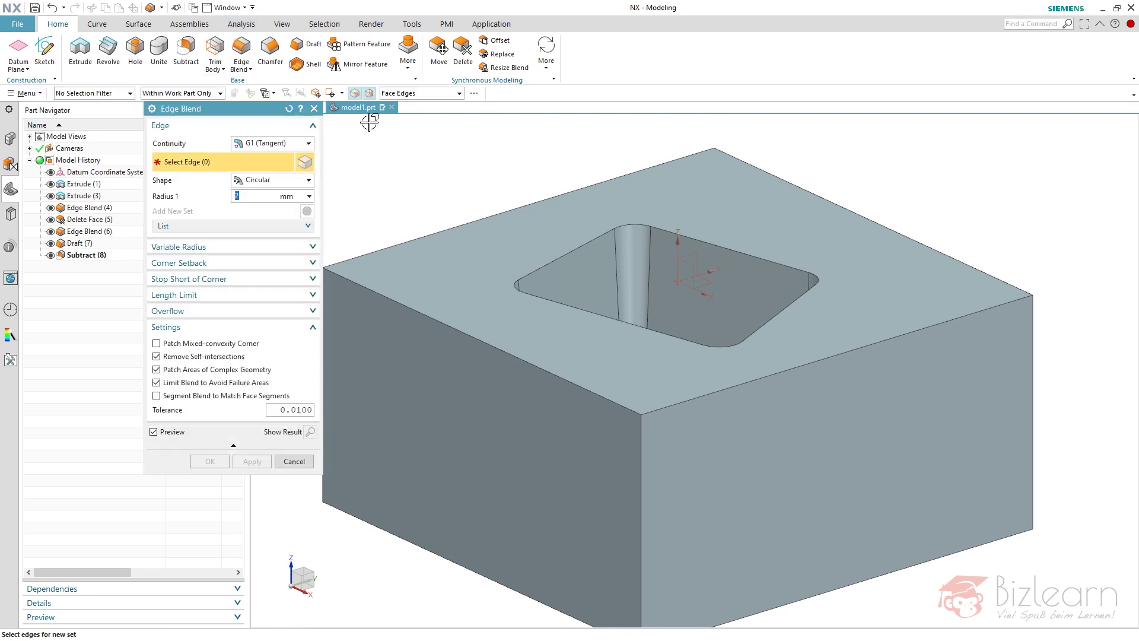
left_click(419, 95)
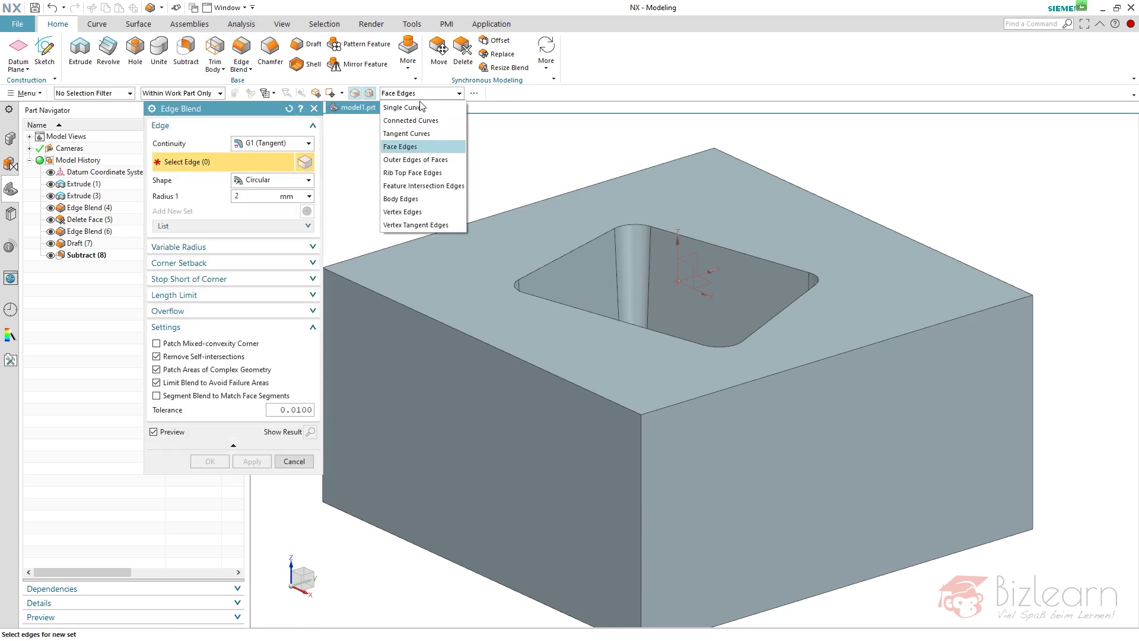
left_click(420, 186)
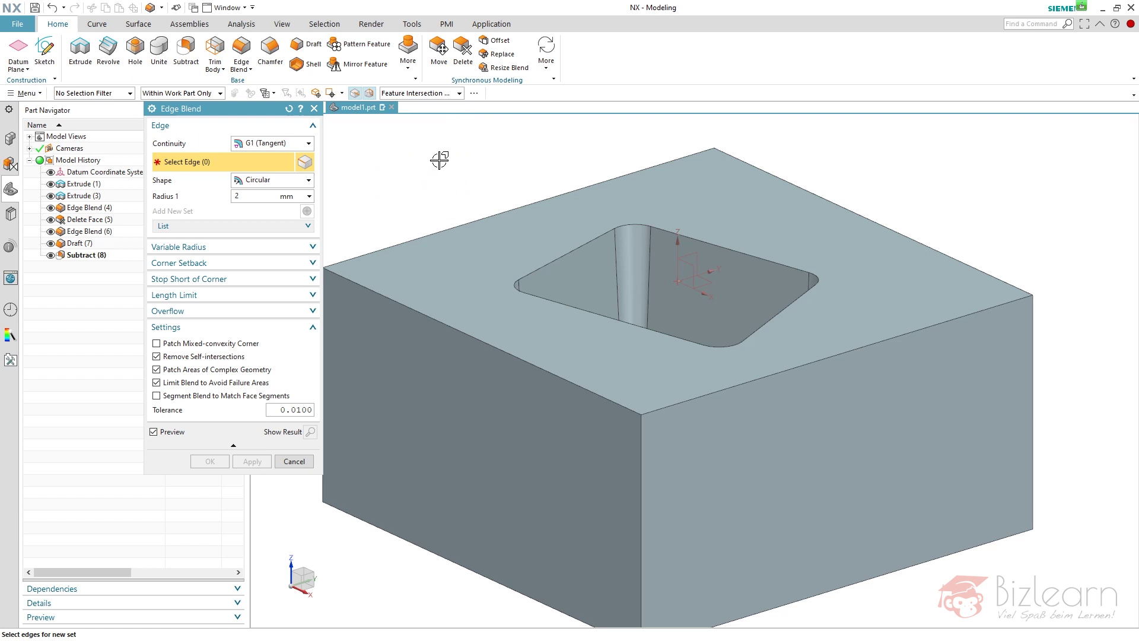
left_click(599, 226)
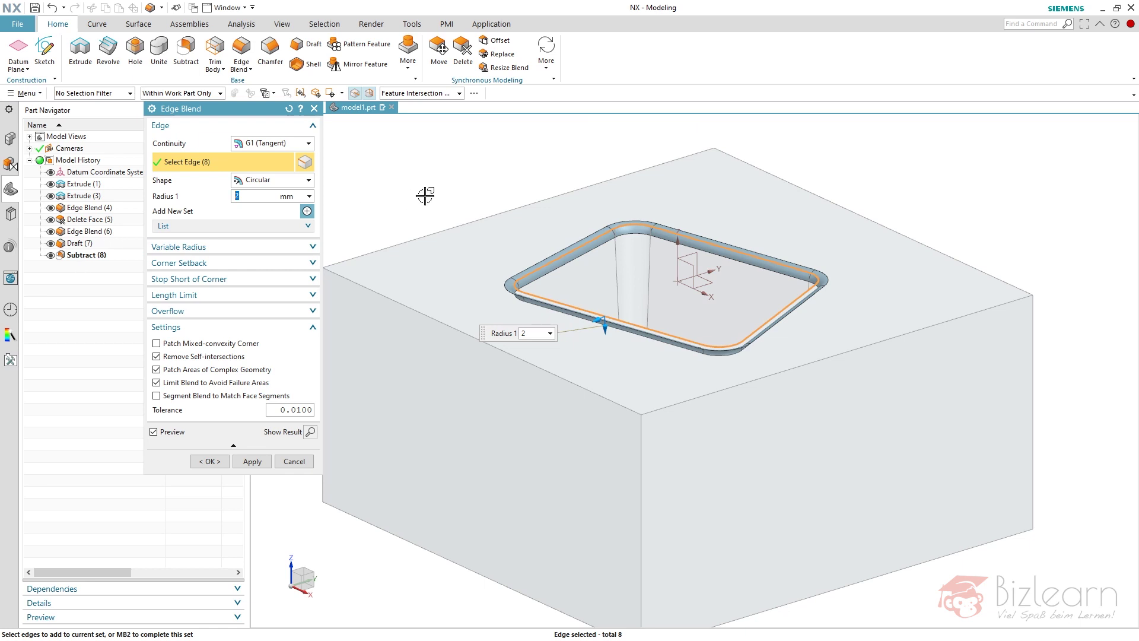
middle_click(448, 196)
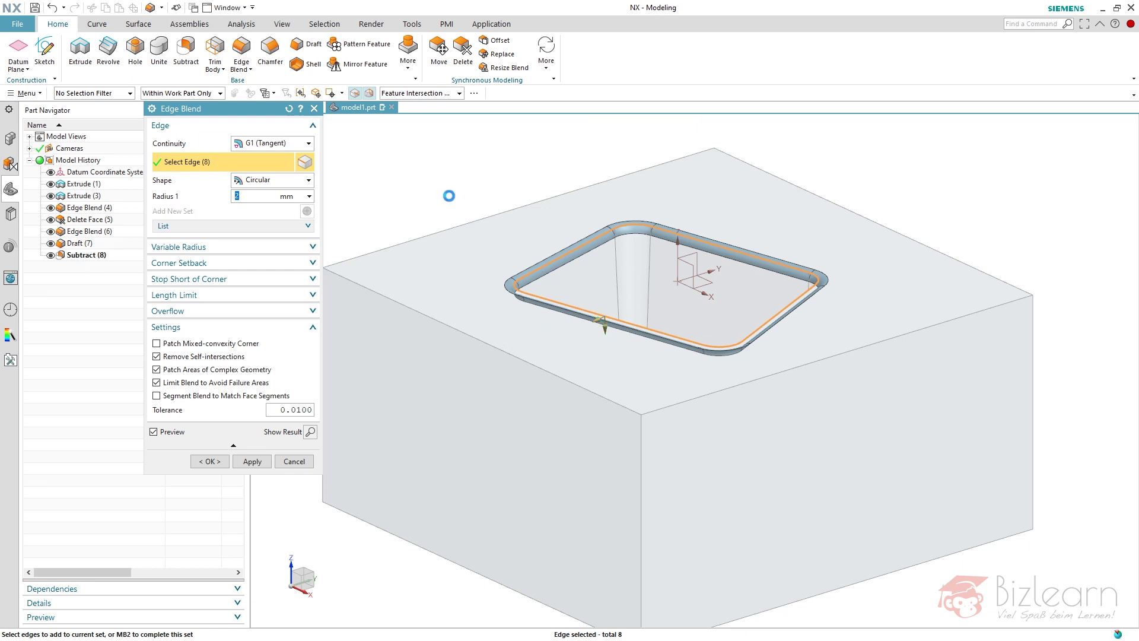
middle_click(438, 183)
middle_click_drag(473, 183, 460, 208)
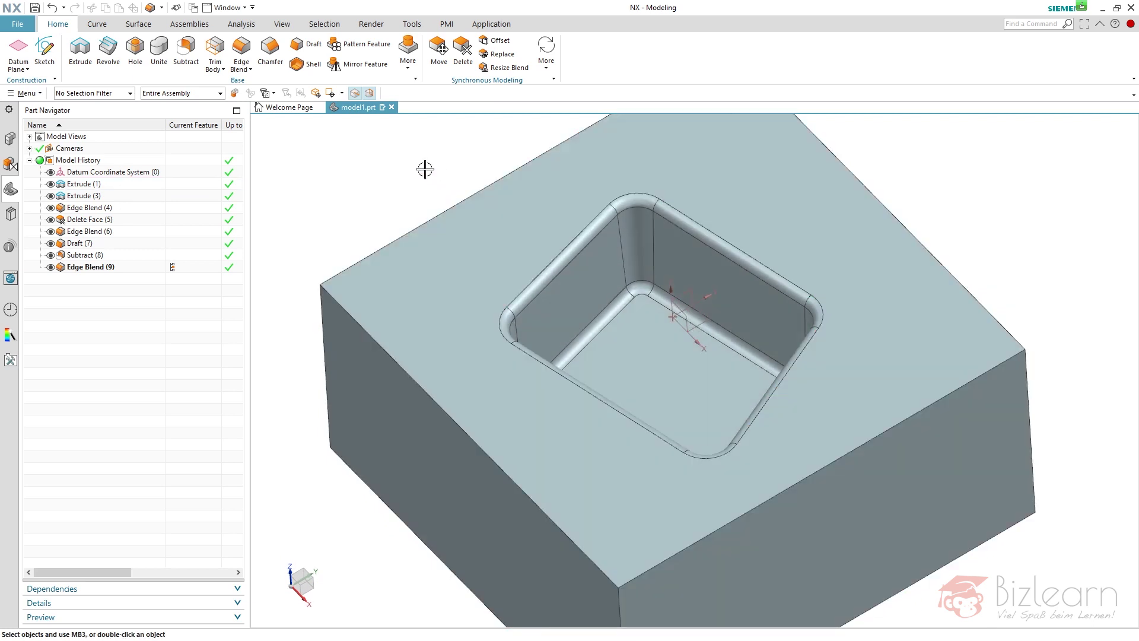
right_click(425, 170)
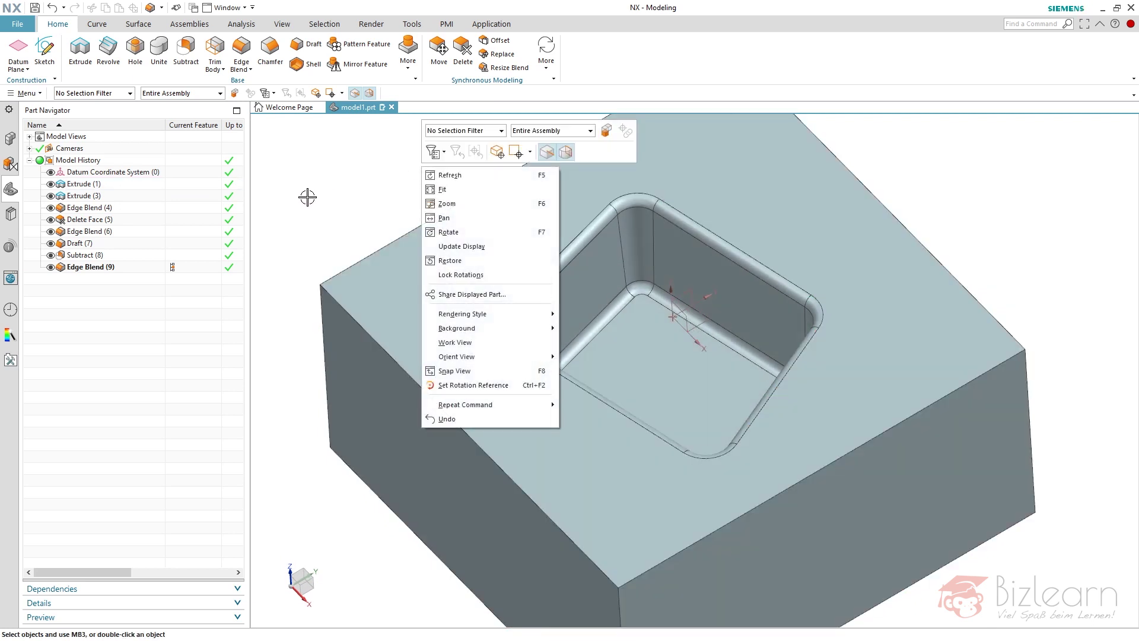
key("F8")
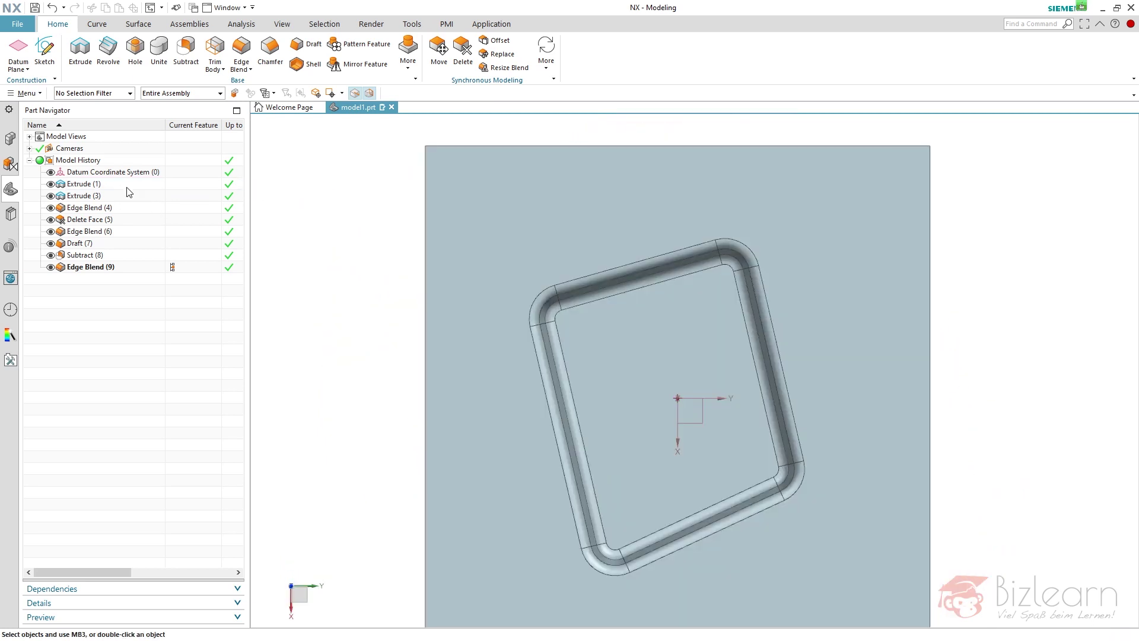
Edit the Extrude (3) sketch and delete all its curves and dimensions.
left_click(106, 194)
right_click(106, 195)
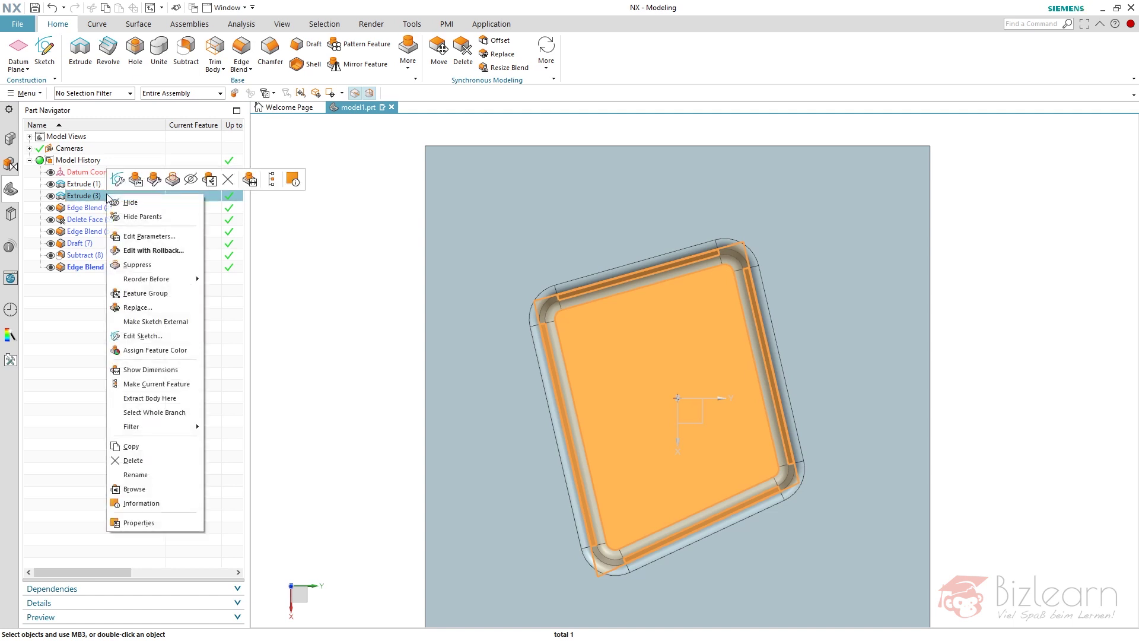
left_click(145, 336)
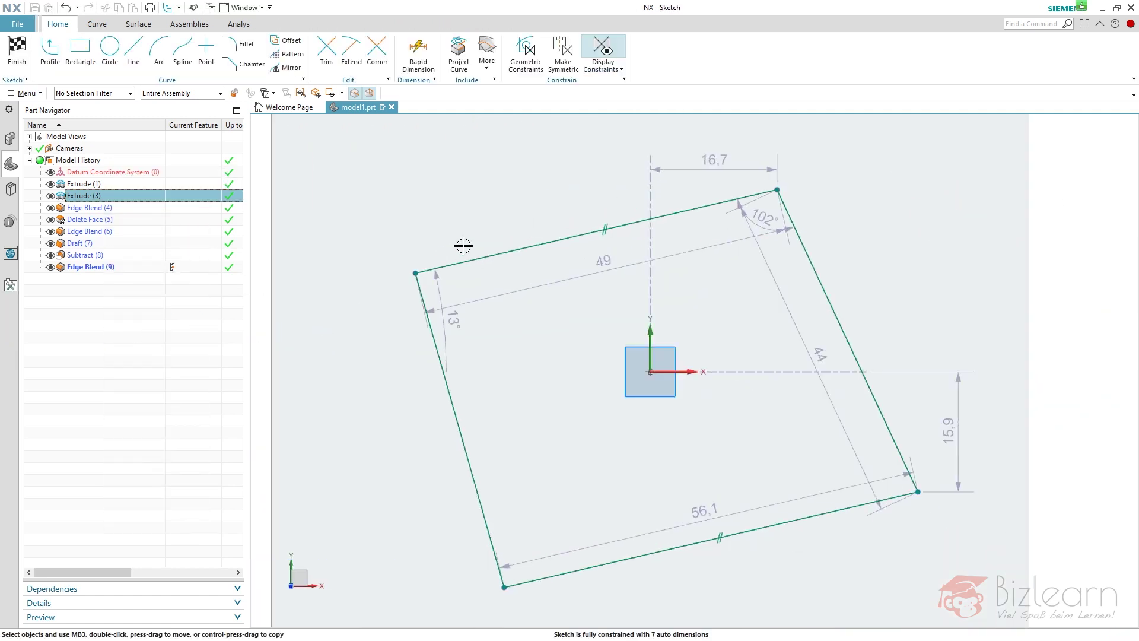
left_click(204, 98)
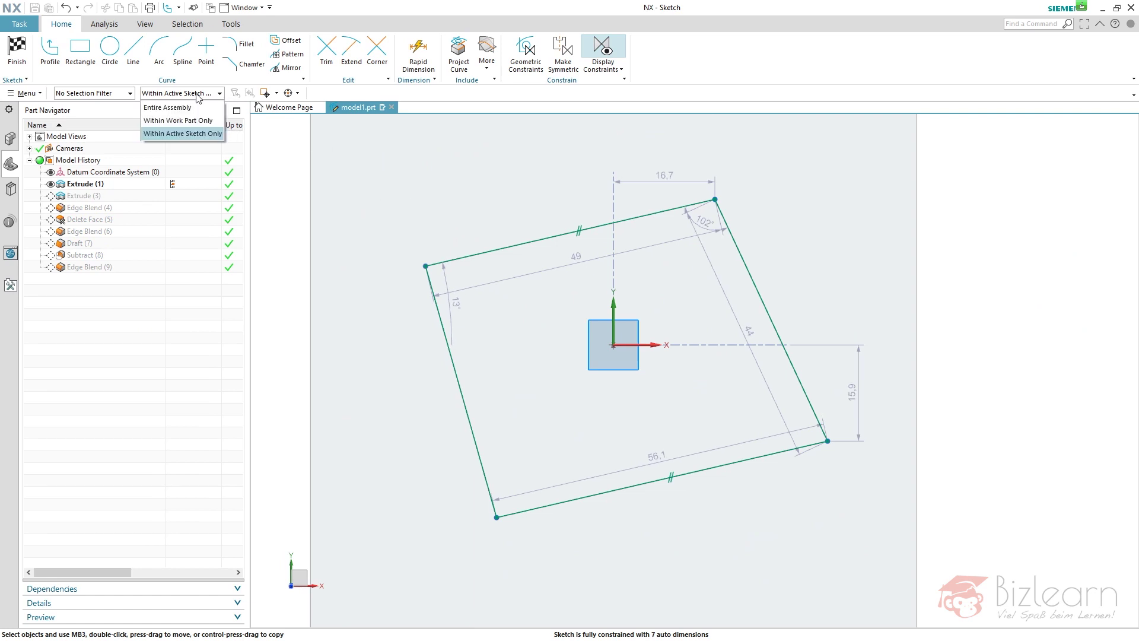
left_click(187, 136)
key("ctrl+a")
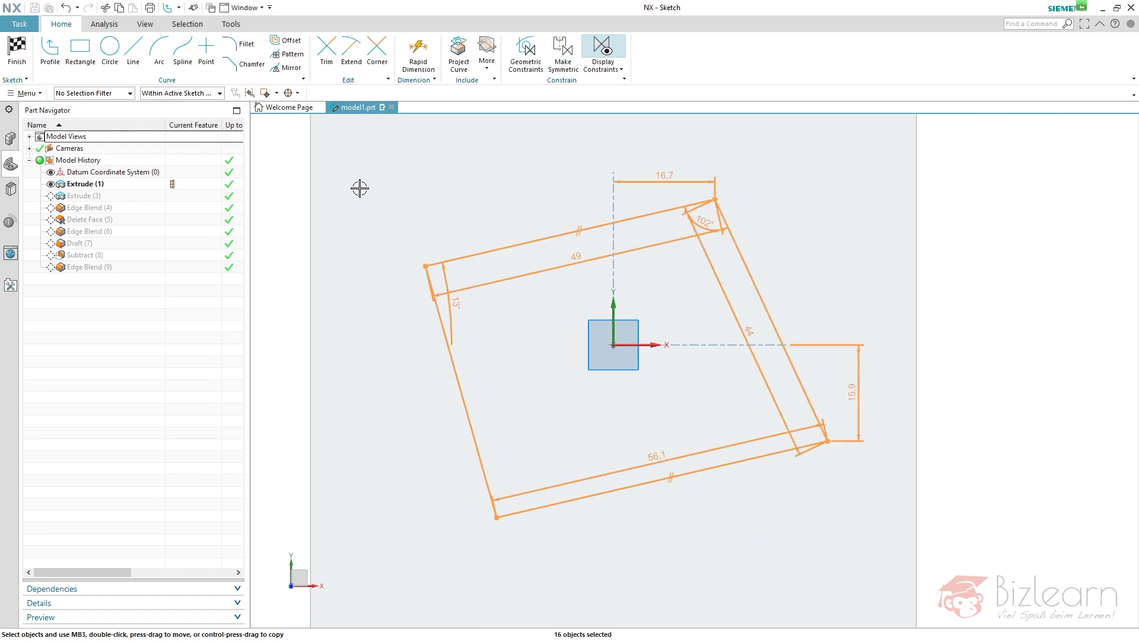
key("Delete")
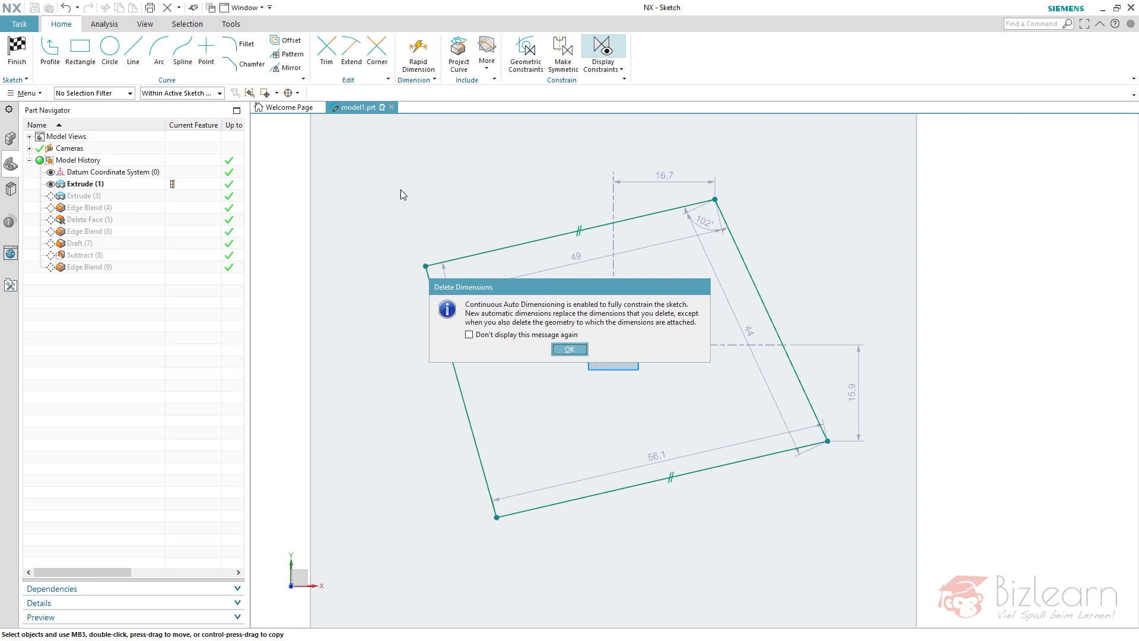
key("Return")
Draw a 50 × 50 centre rectangle at the origin, finish, and decline section mapping.
left_click(80, 48)
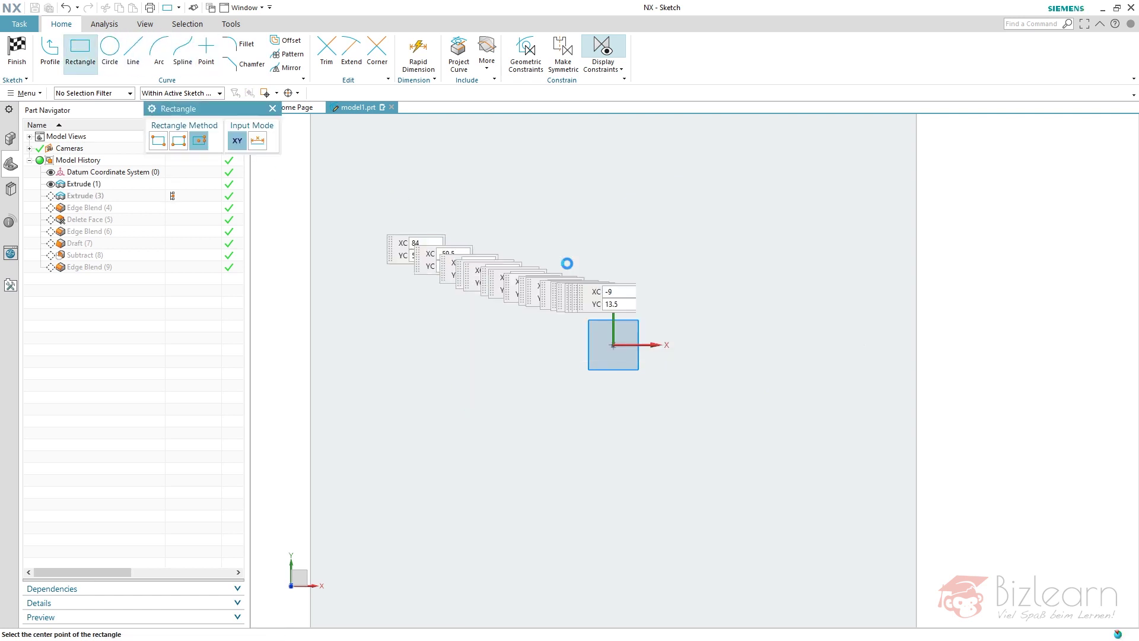
left_click(610, 346)
type("50")
key("Tab")
type("50")
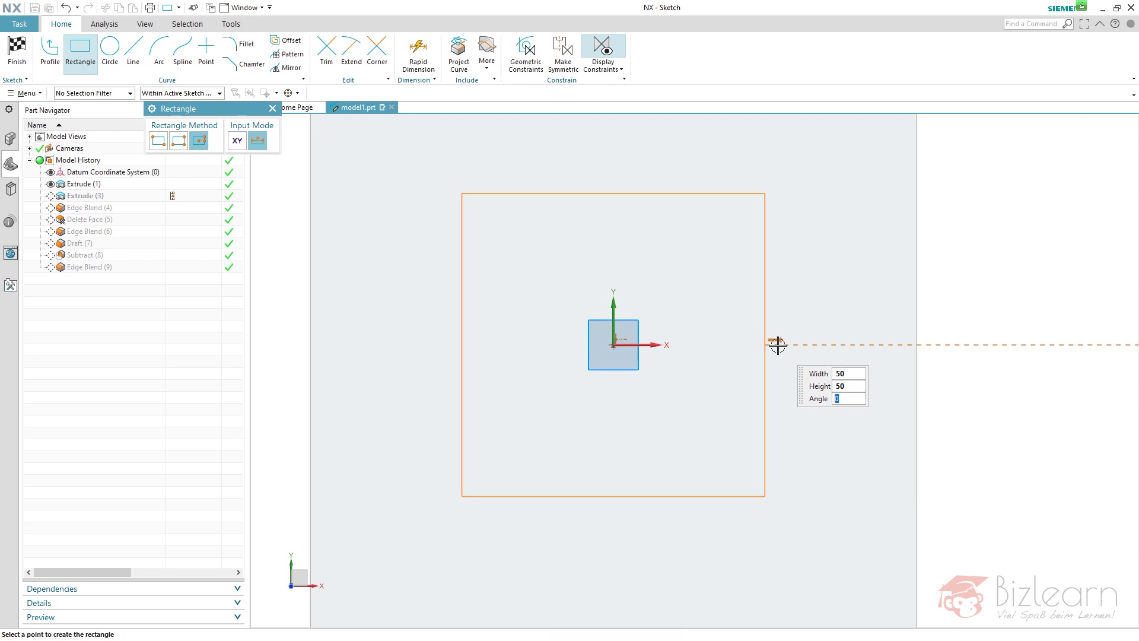
key("Return")
right_click(941, 241)
left_click(956, 247)
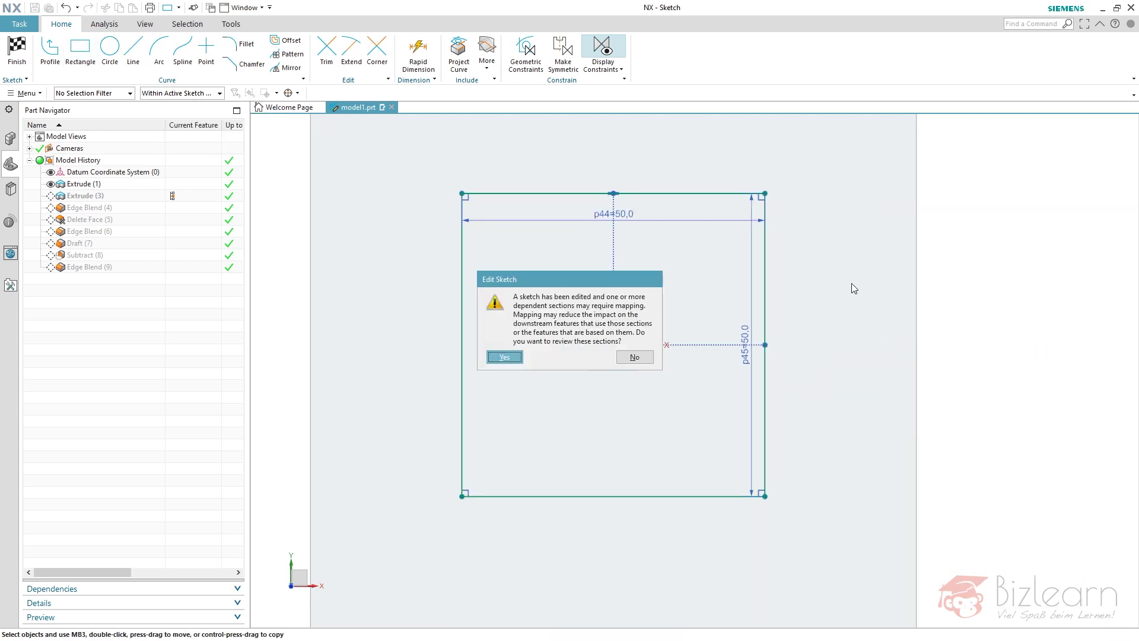
left_click(631, 359)
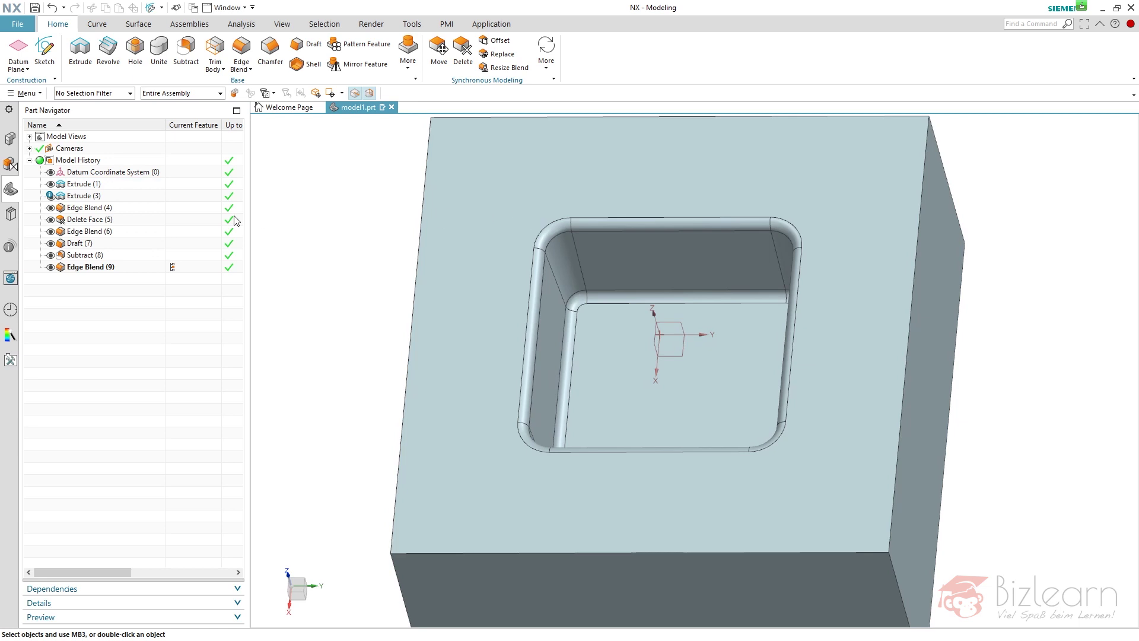
Select the pocket features Extrude (3) through Edge Blend (9) in the Part Navigator.
left_click(109, 220)
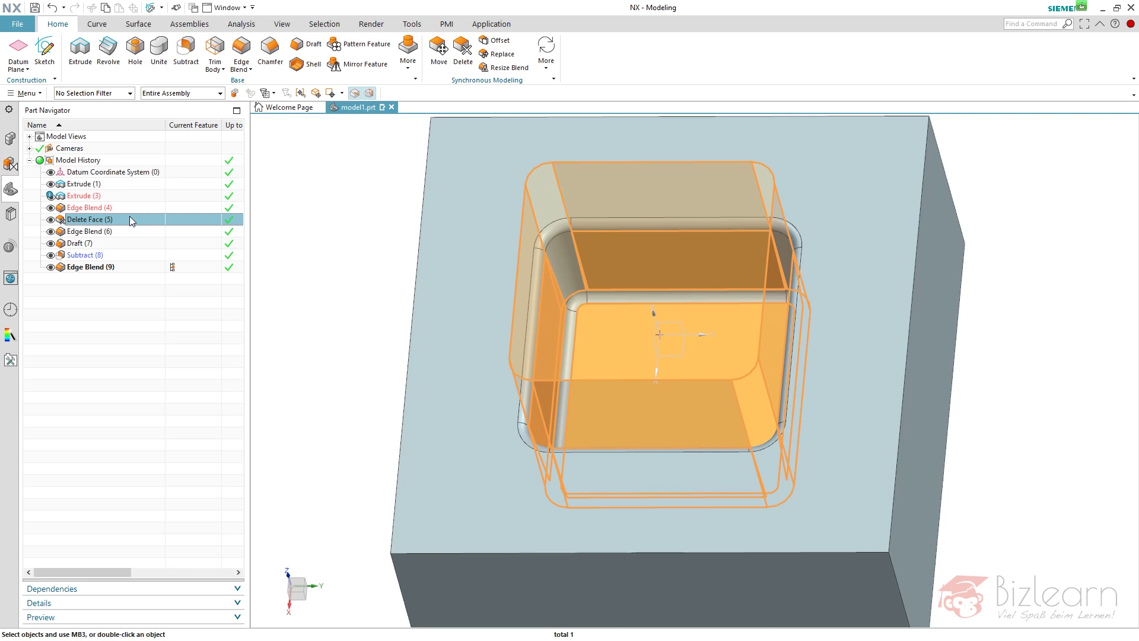
left_click(123, 286)
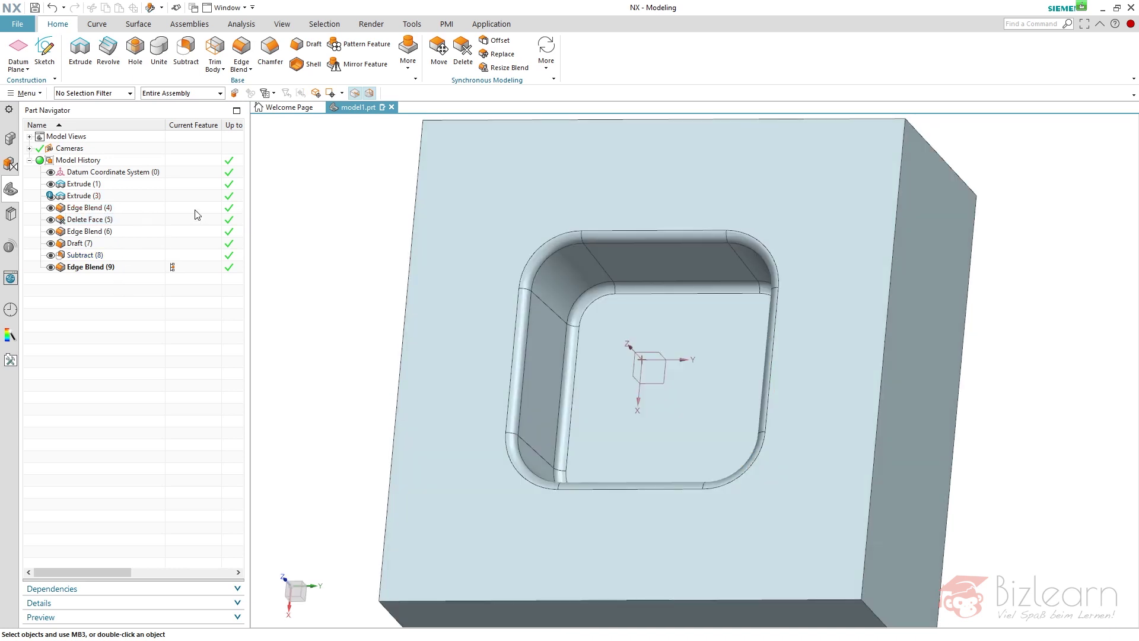
left_click(83, 195)
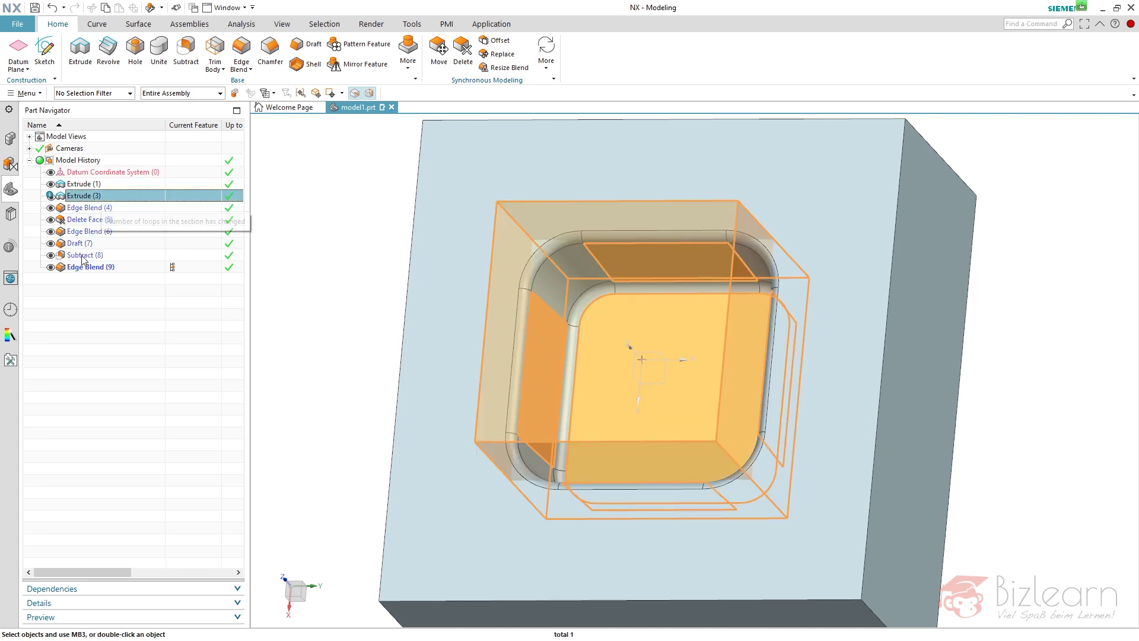
left_click(89, 266, "shift")
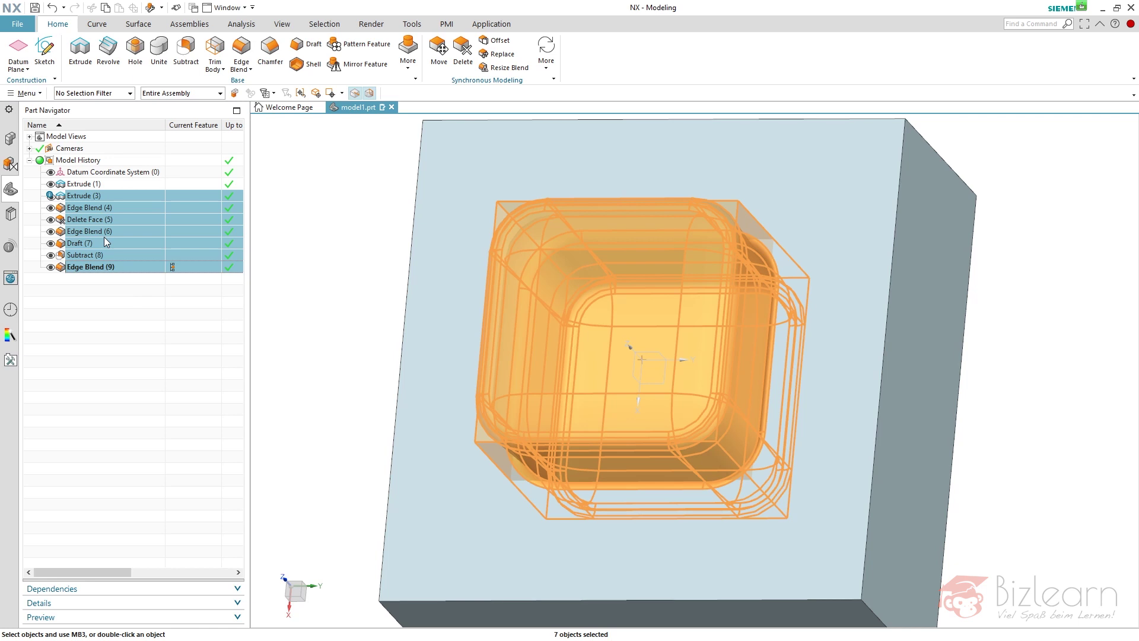
Copy the selected features and create a new empty part, model2.prt.
key("Escape")
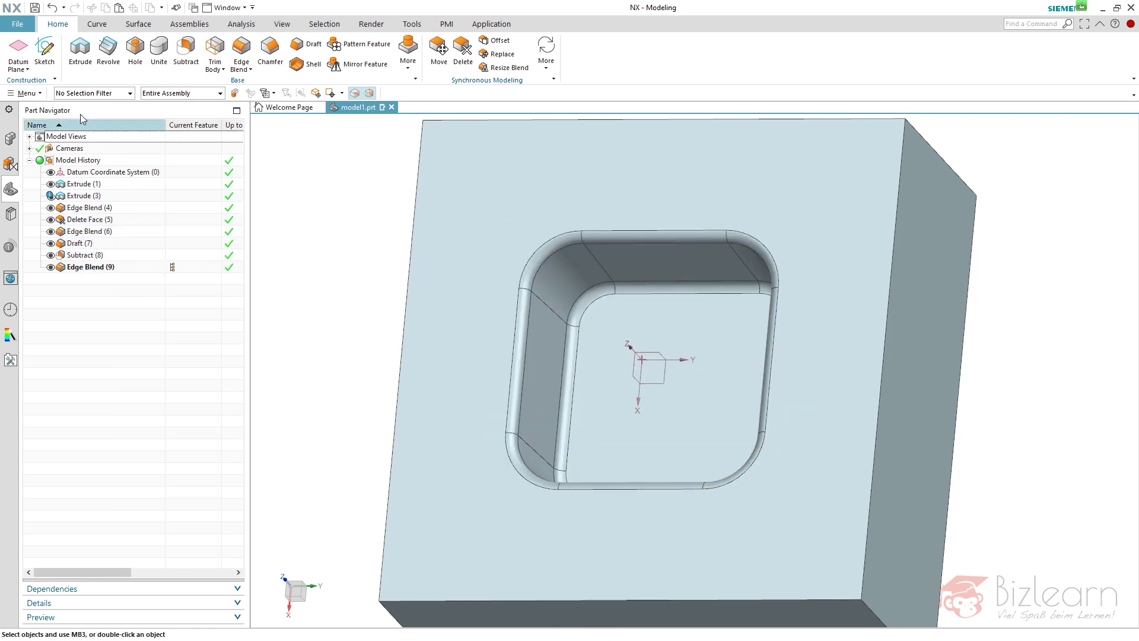
left_click(19, 25)
left_click(45, 51)
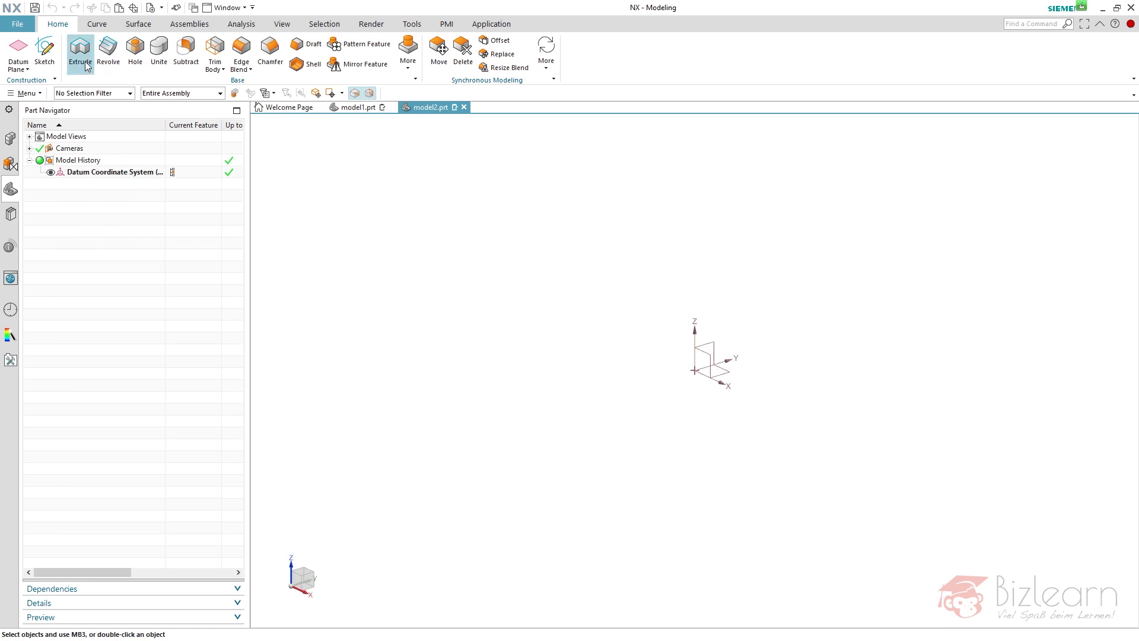
Extrude a 300-diameter circle on the XY plane 95 tall, then paste the copied features.
left_click(80, 52)
left_click(730, 371)
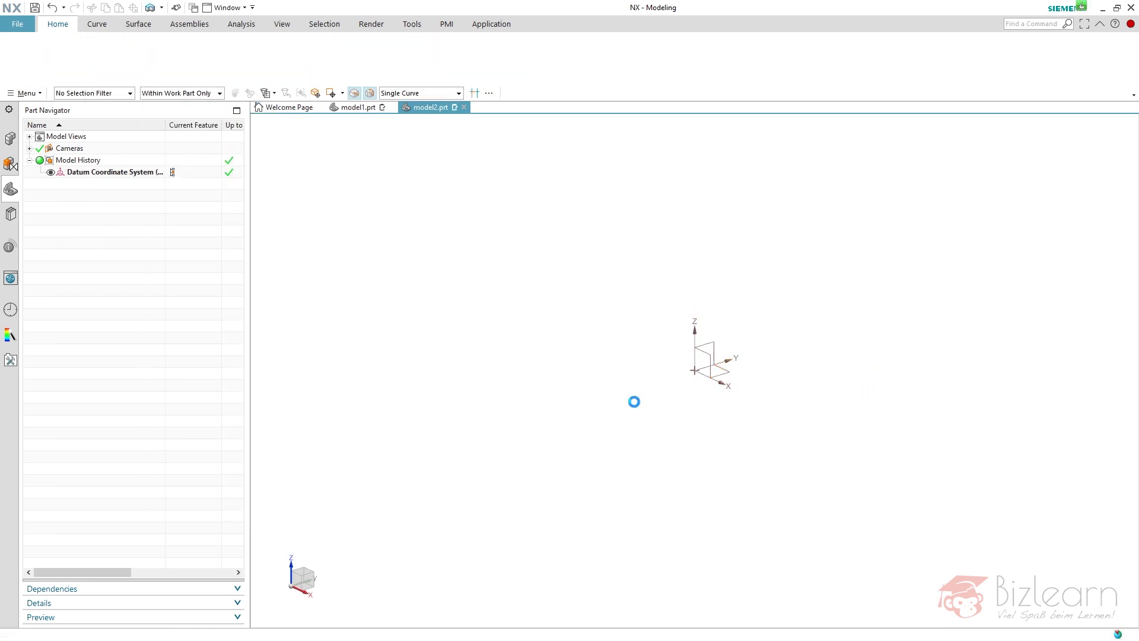
key("o")
left_click(694, 370)
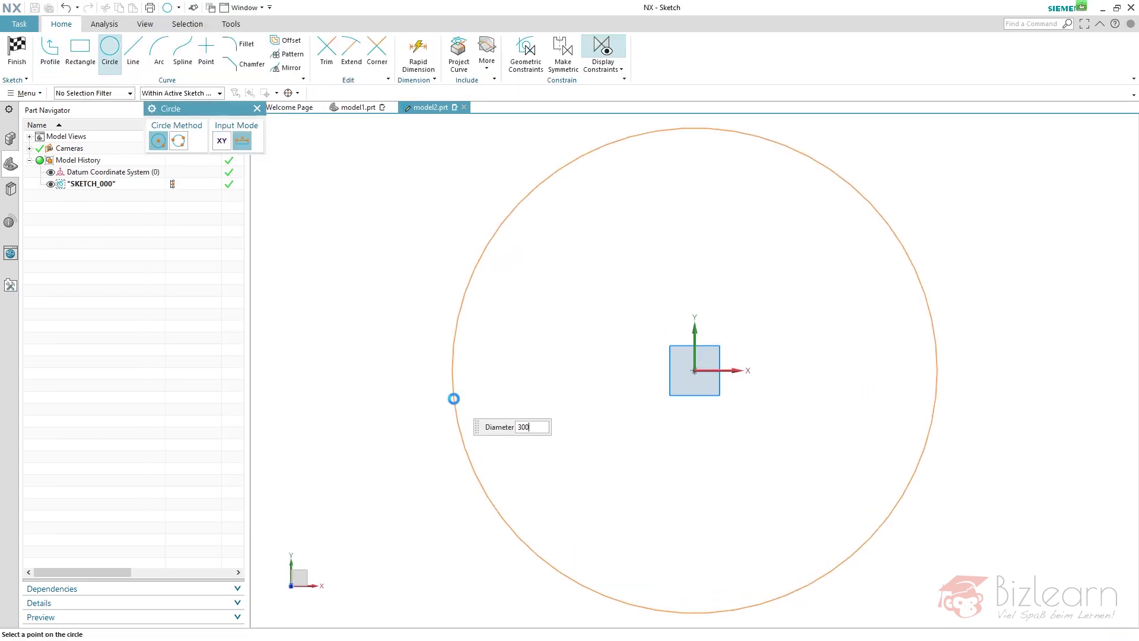
left_click(453, 394)
key("ctrl+q")
left_click_drag(692, 335, 666, 425)
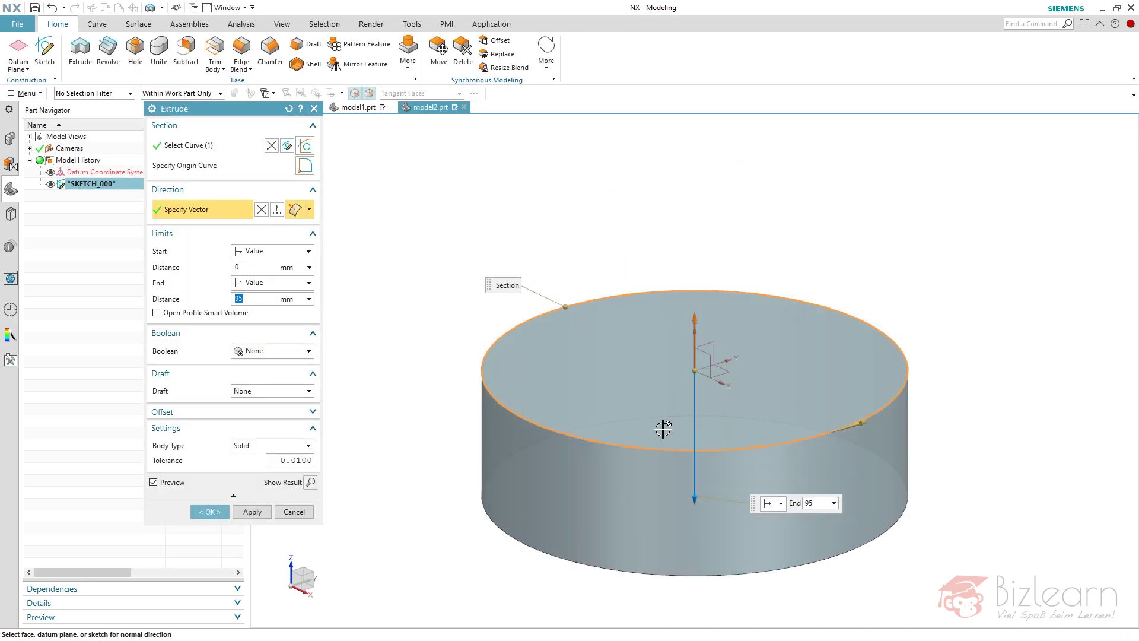
middle_click(666, 425)
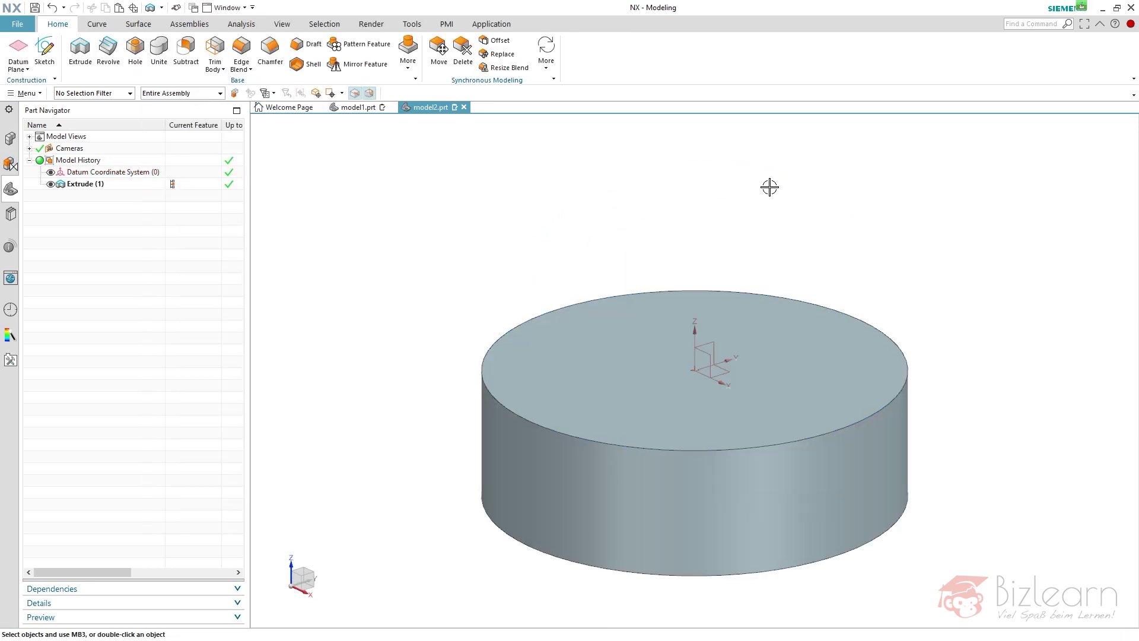
key("ctrl+v")
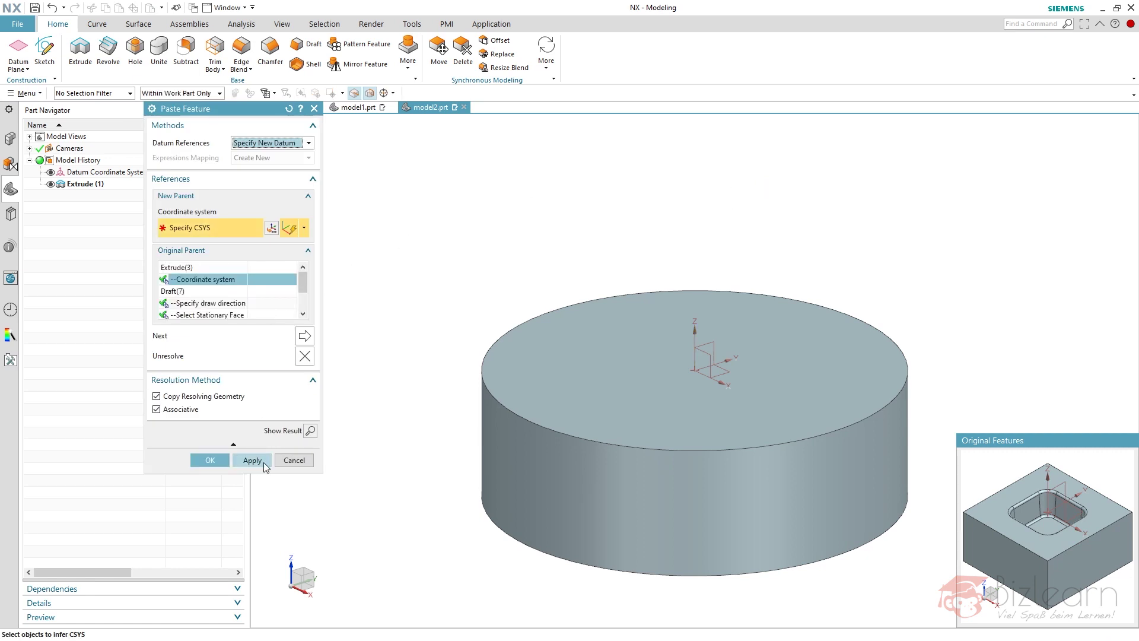
Map the pasted coordinate system to the datum CSYS and set draw direction to reversed Z-axis.
left_click_drag(258, 471, 258, 568)
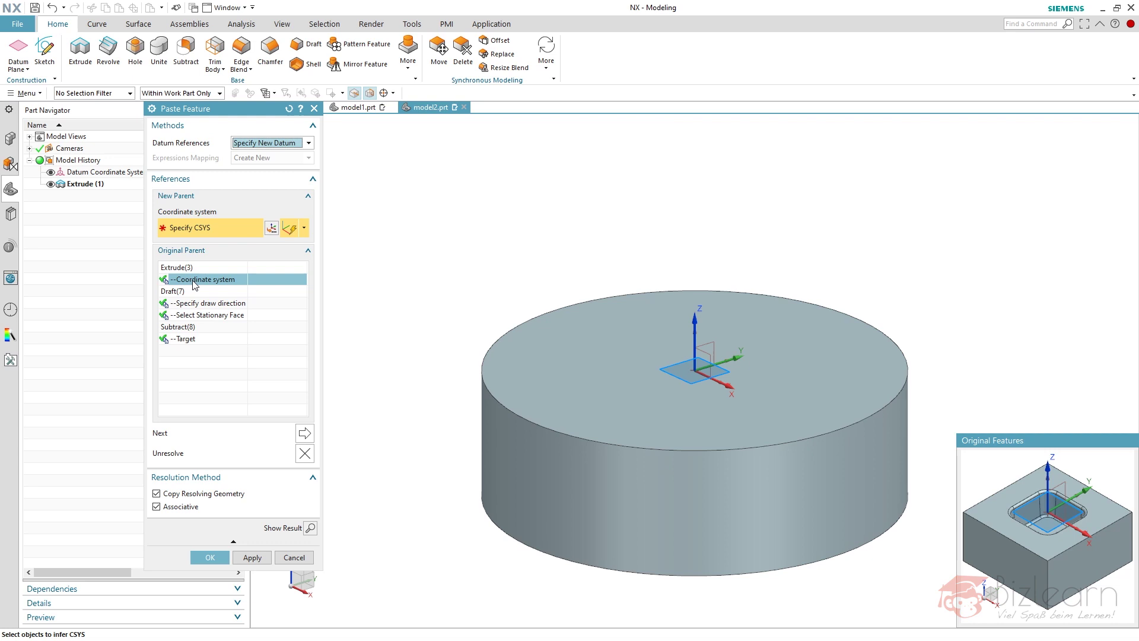
left_click(728, 373)
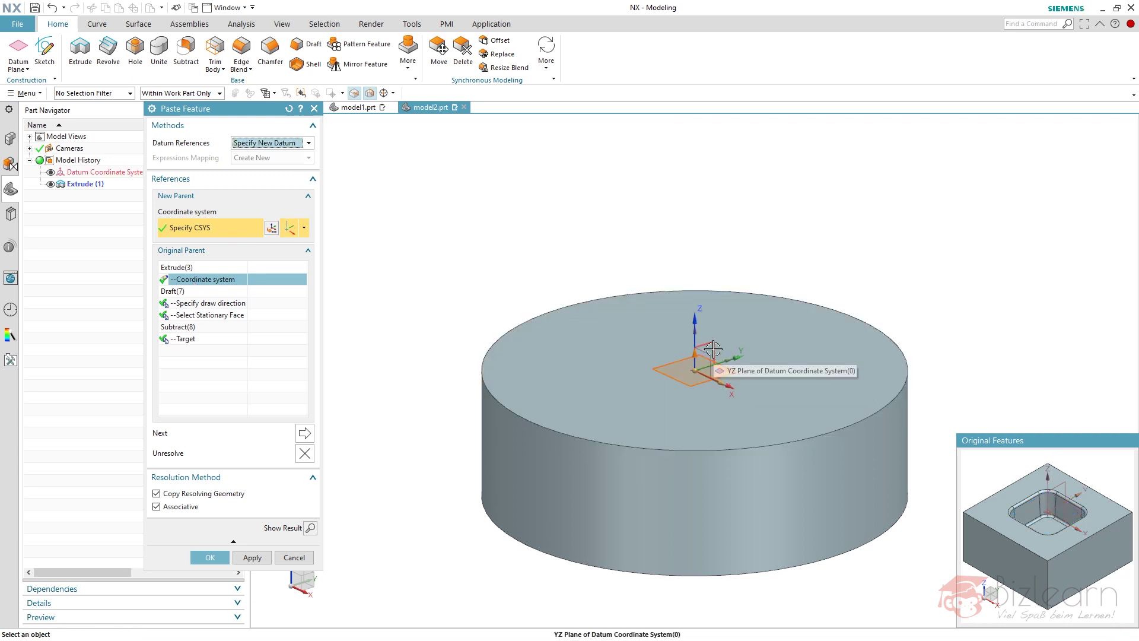
left_click(231, 303)
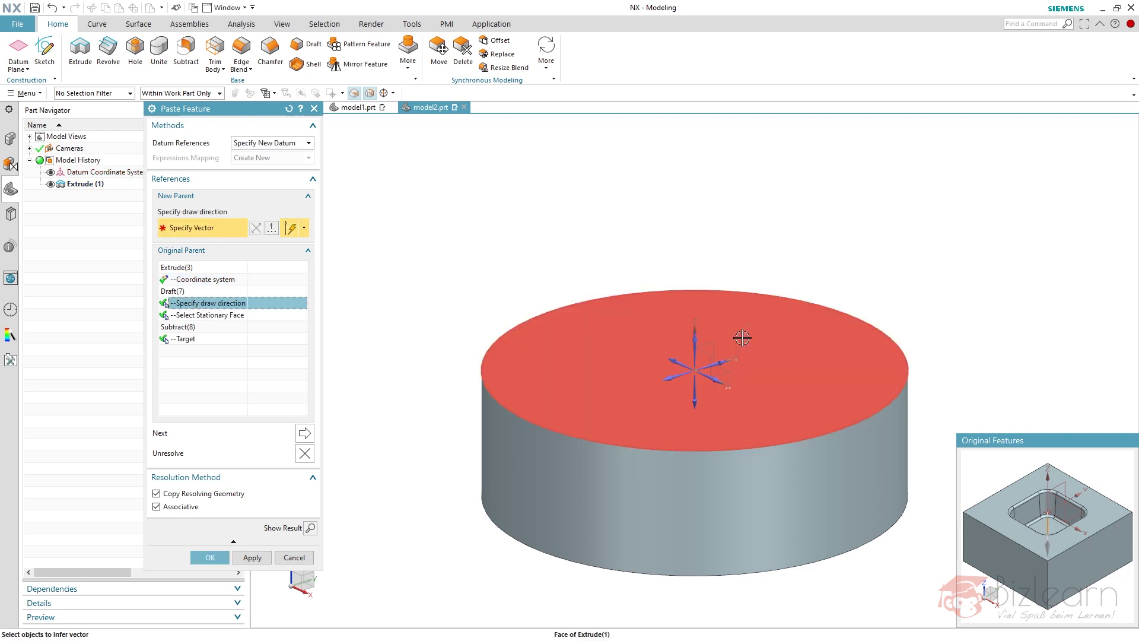
scroll(727, 330, "up", 2)
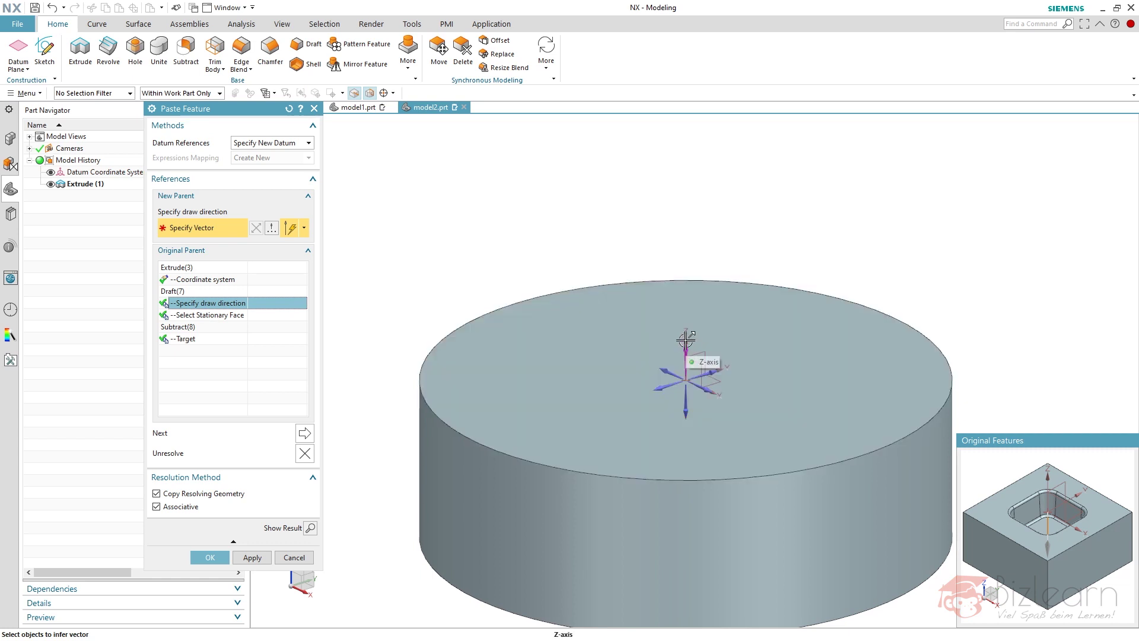
left_click(687, 339)
left_click(713, 357)
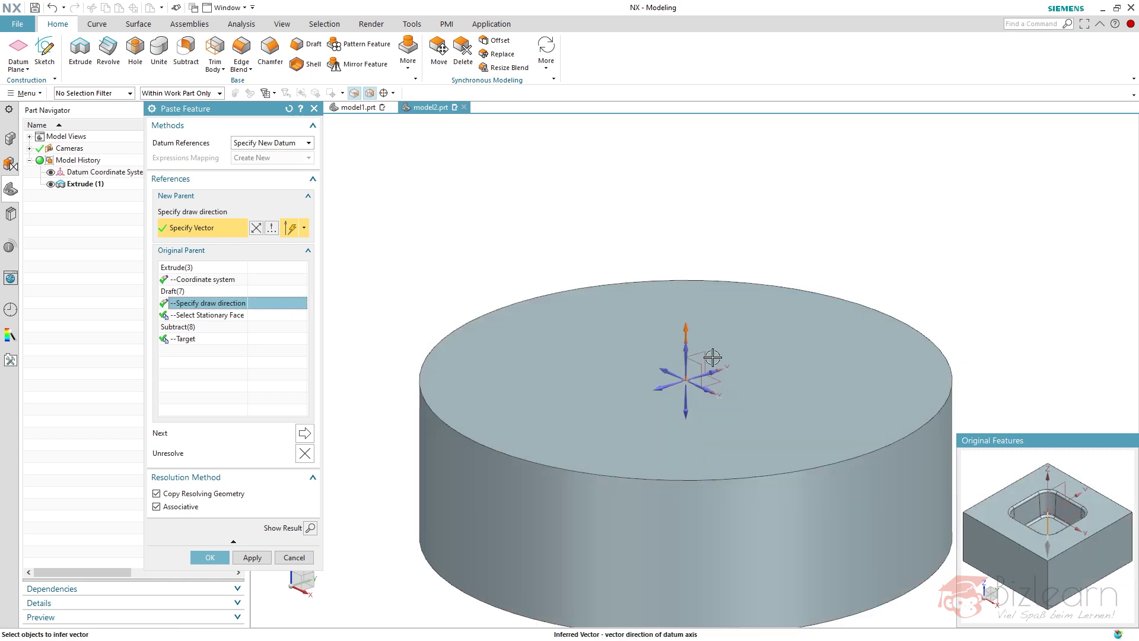
left_click(259, 231)
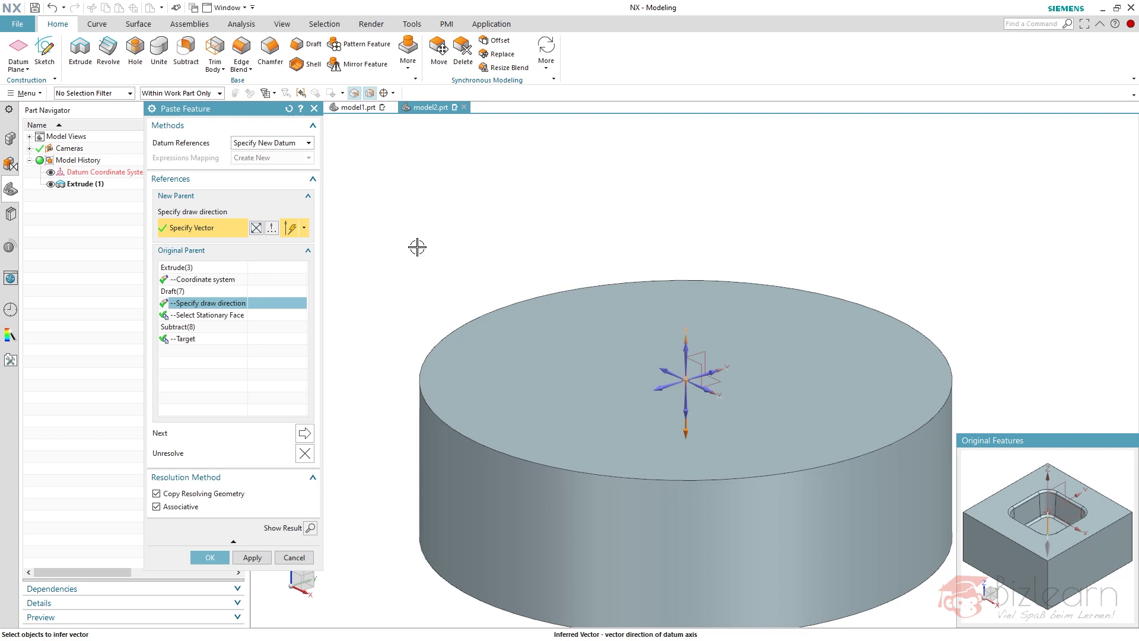
Use the XY datum plane as the stationary face and preview the paste.
left_click(217, 315)
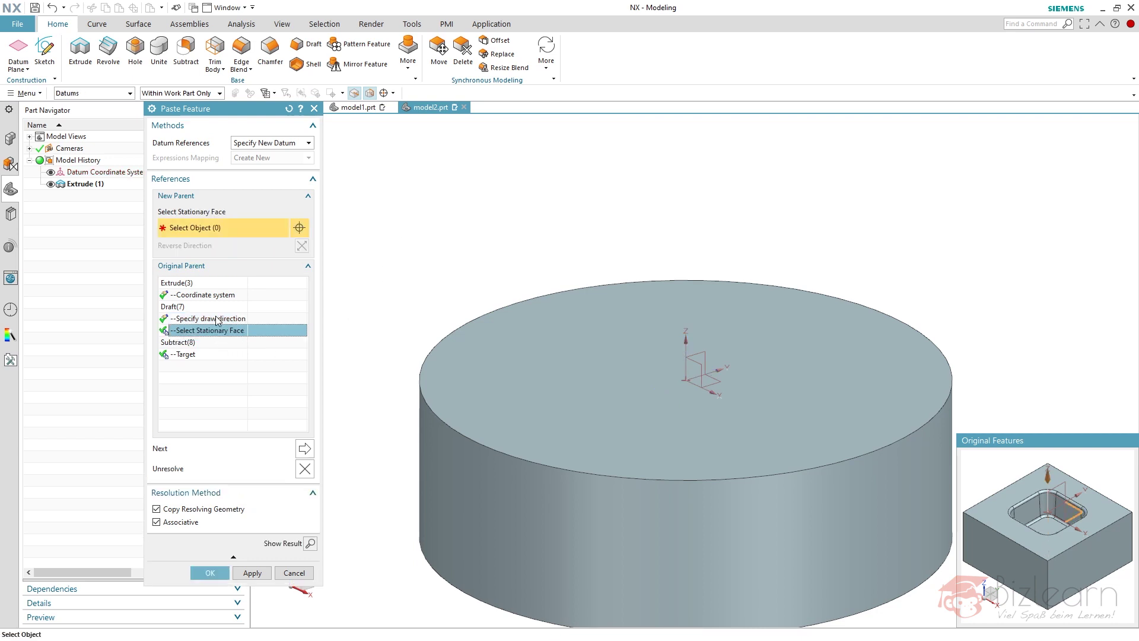
left_click(722, 384)
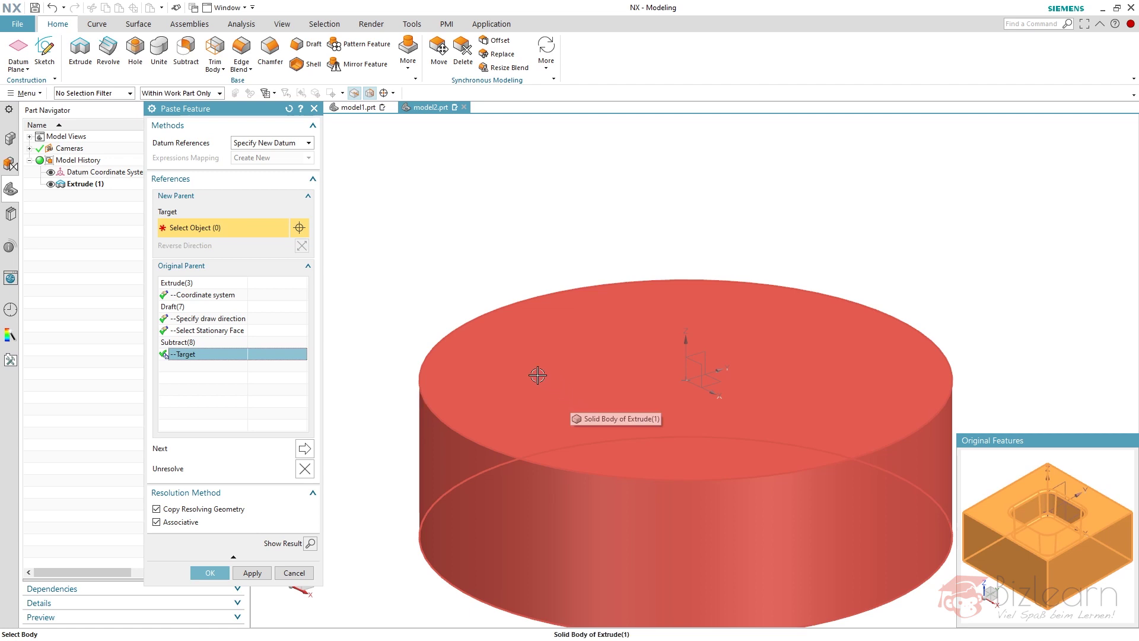
left_click(310, 543)
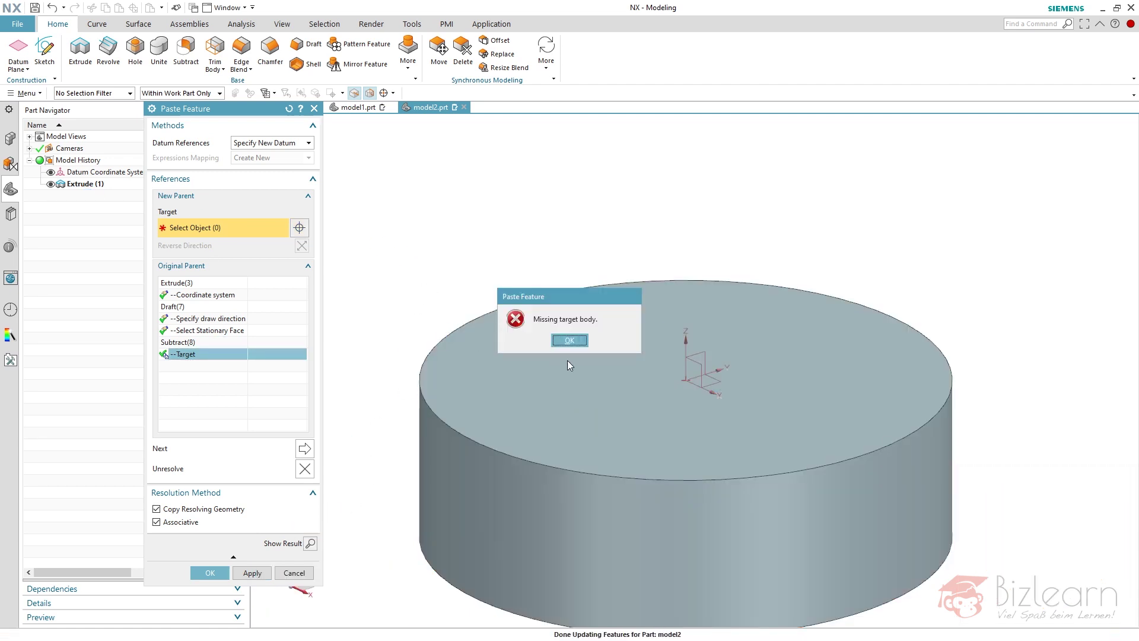
left_click(570, 340)
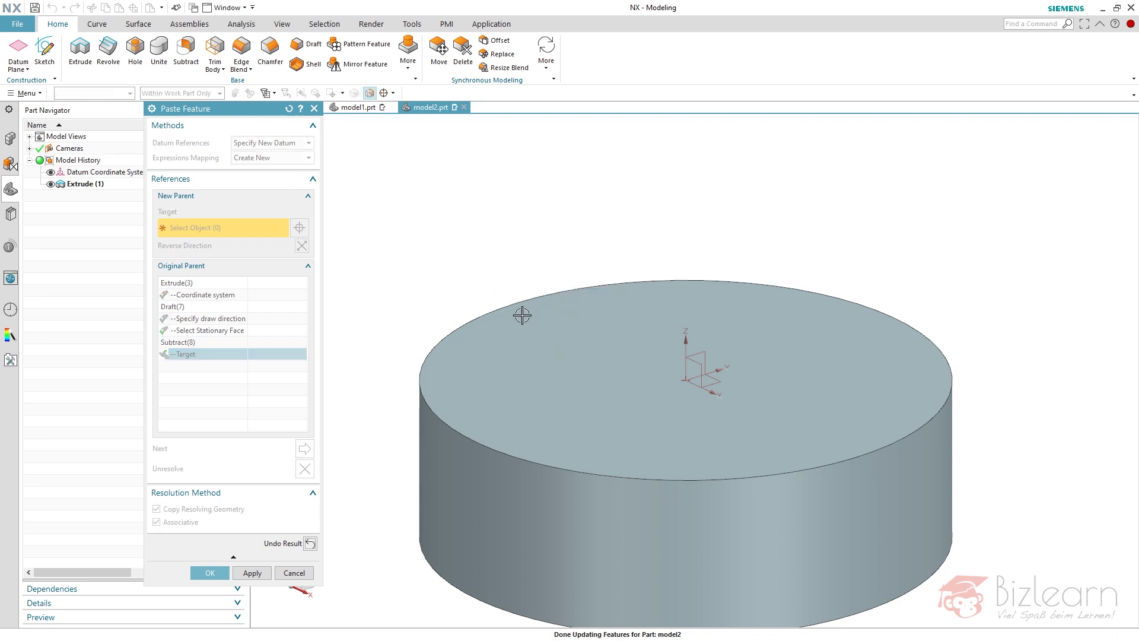
Choose the cylinder as target body, finish the paste, and inspect the pocket on top.
left_click(309, 544)
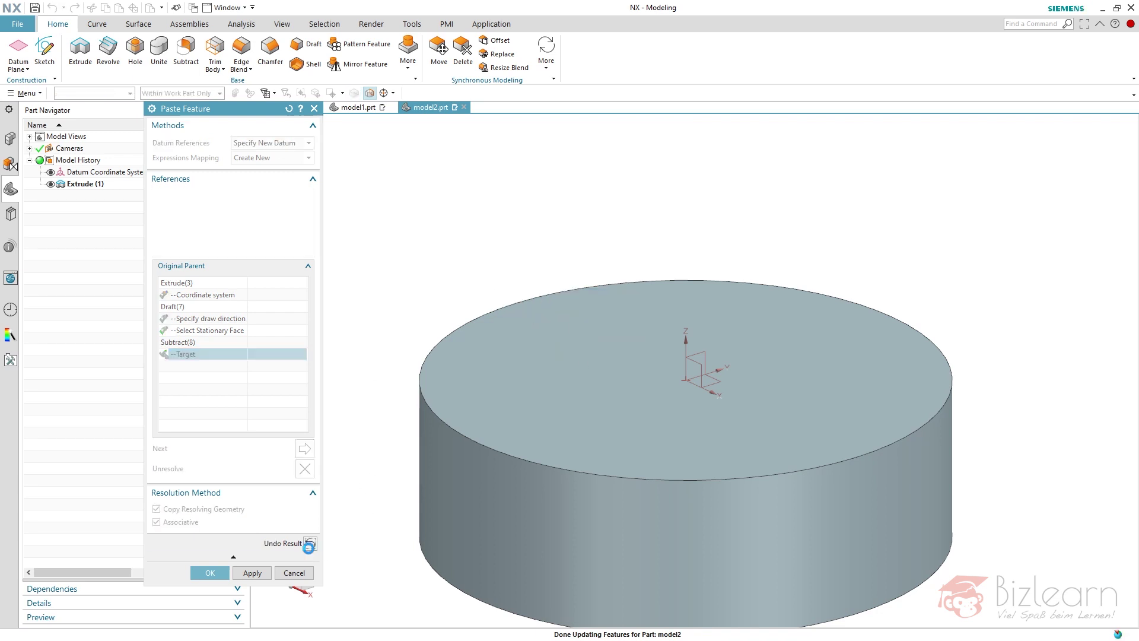
left_click(463, 351)
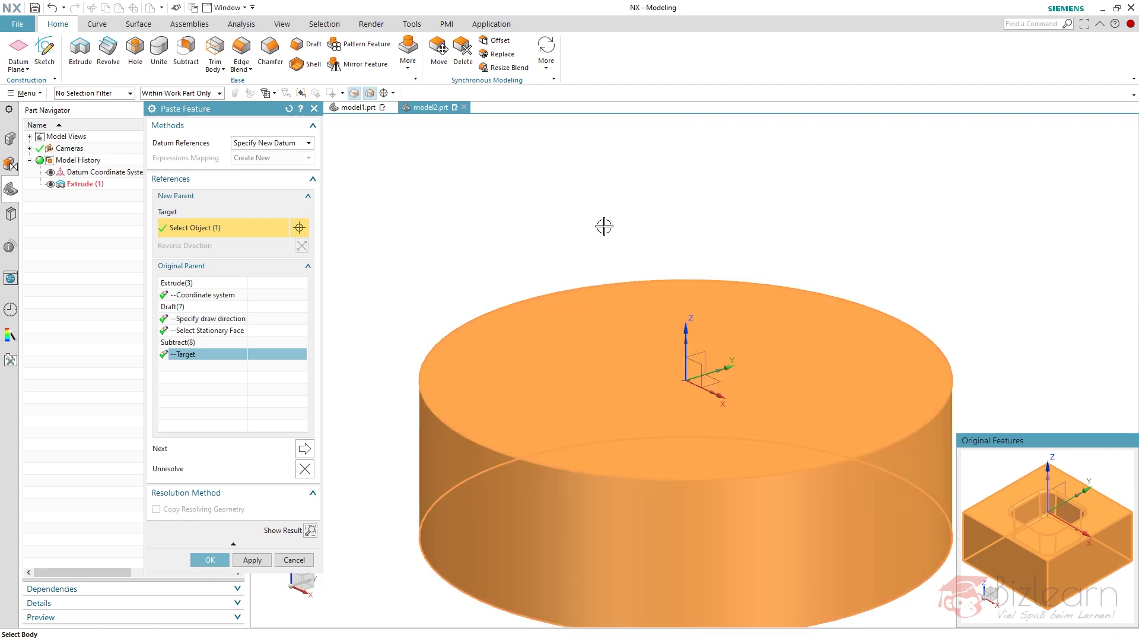
middle_click(603, 226)
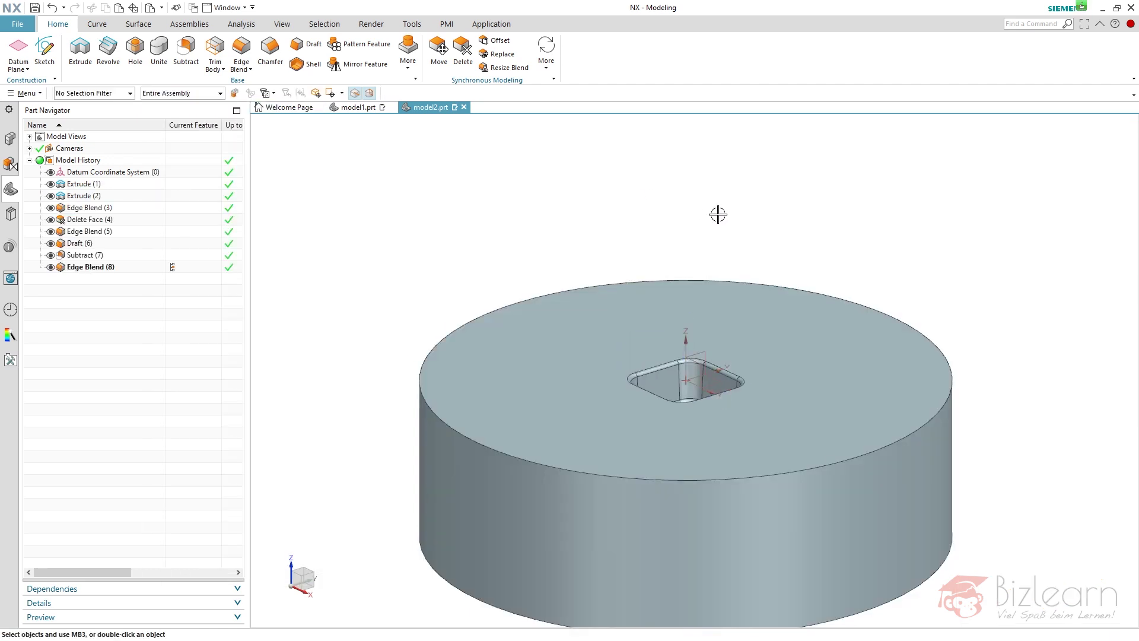
middle_click_drag(717, 213, 724, 381)
scroll(717, 426, "up", 3)
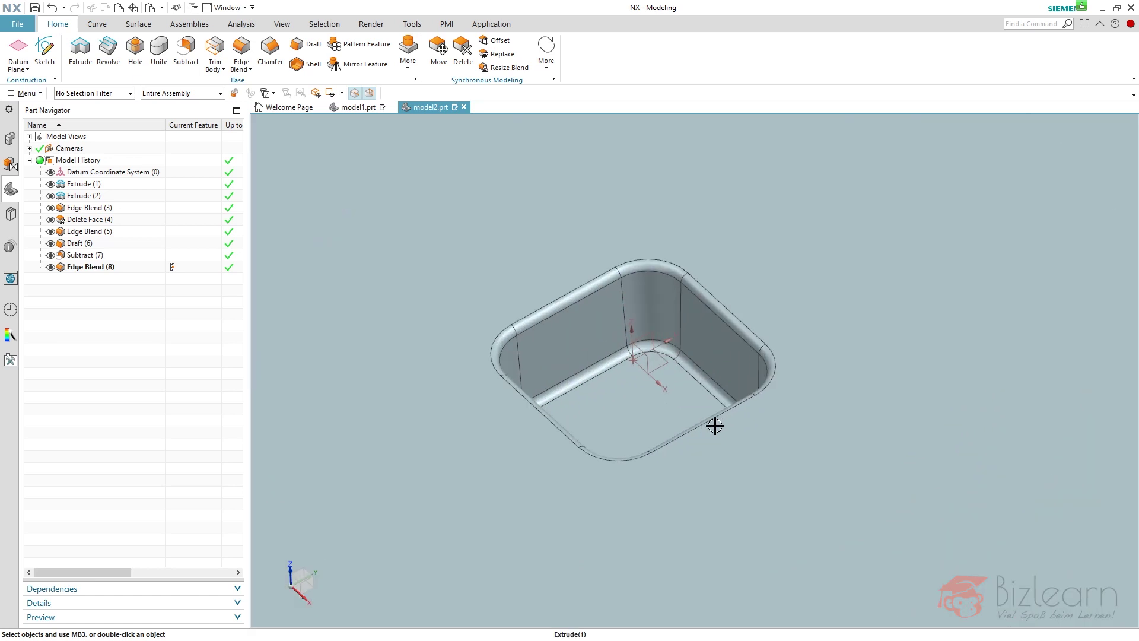